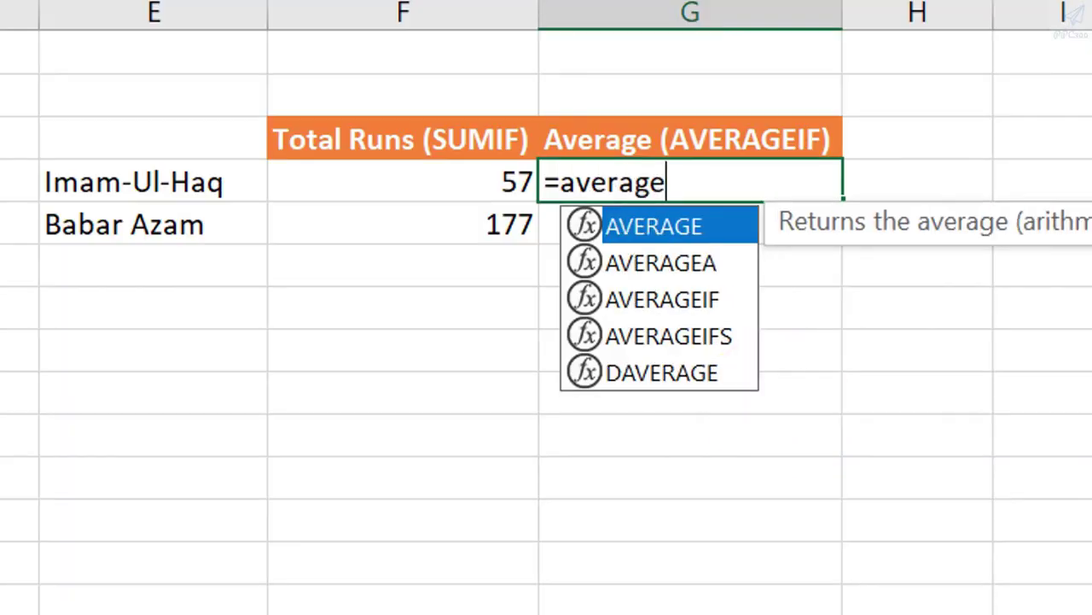
Build an AVERAGEIF formula in G4 with range $B$4:$B$15, criteria E4 and the locked runs range $C$4:$C$15
{"action": "key", "text": "Down"}
{"action": "key", "text": "Down"}
{"action": "key", "text": "Tab"}
{"action": "left_click", "coordinate": [680, 250]}
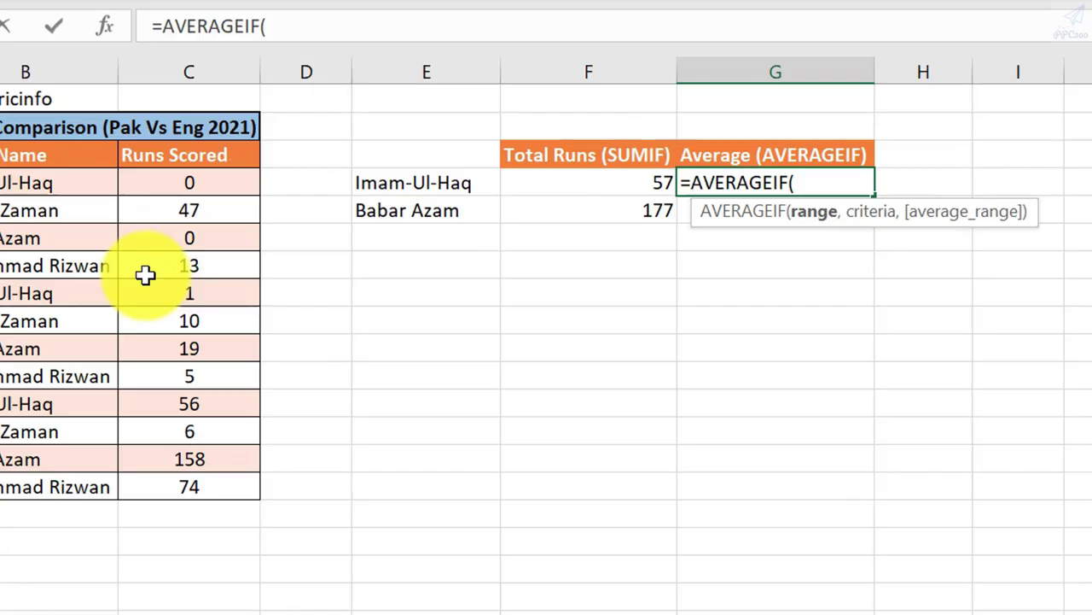
{"action": "left_click_drag", "start_coordinate": [51, 182], "coordinate": [80, 488]}
{"action": "key", "text": "F4"}
{"action": "type", "text": ","}
{"action": "left_click", "coordinate": [555, 178]}
{"action": "type", "text": ","}
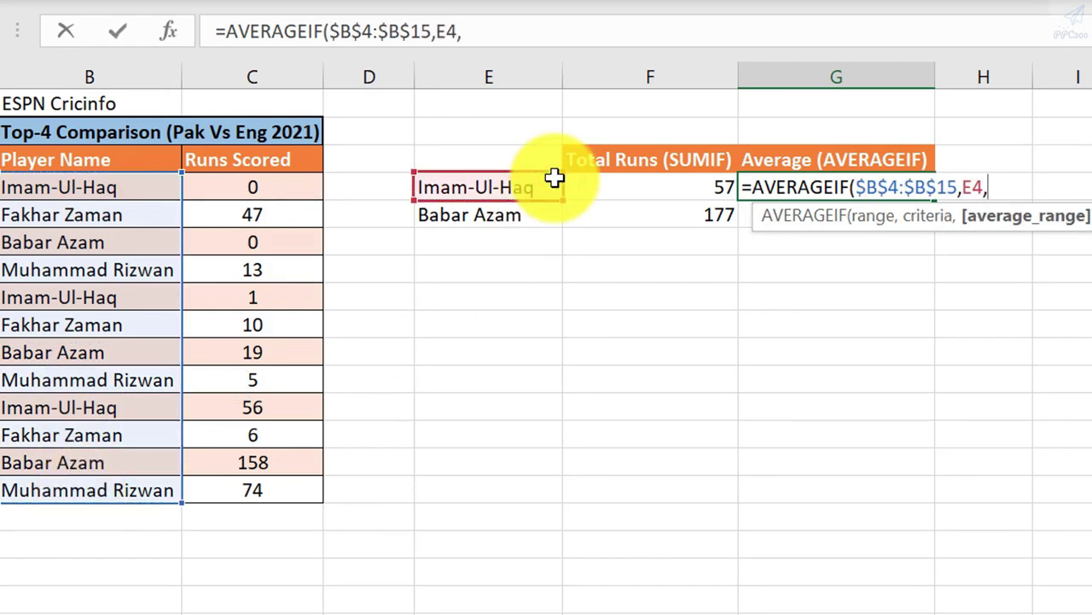
{"action": "left_click_drag", "start_coordinate": [252, 187], "coordinate": [278, 495]}
{"action": "key", "text": "F4"}
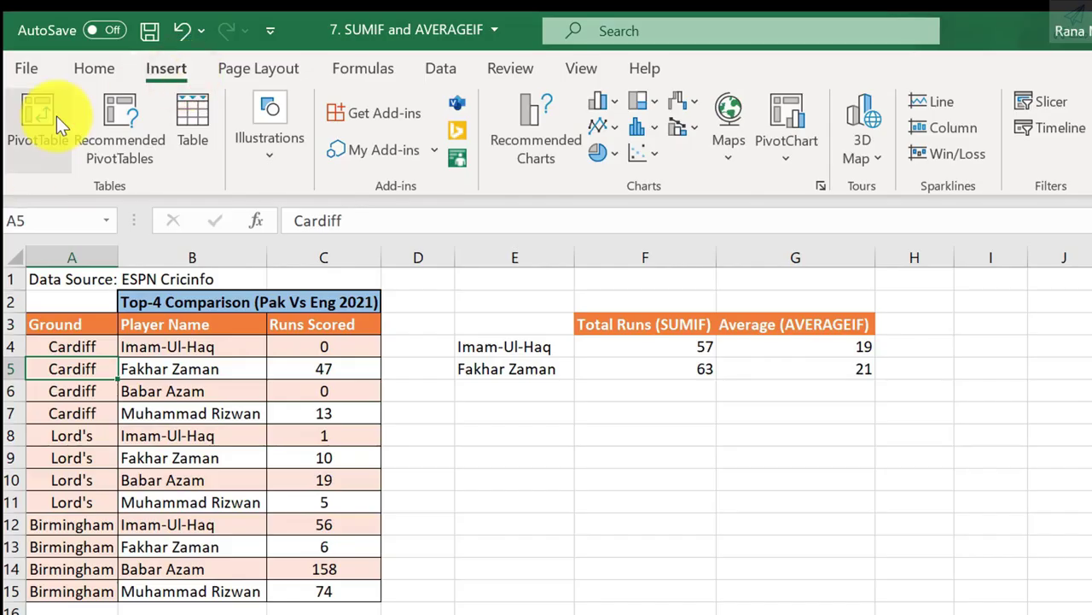
Insert a PivotTable of the match data in classic layout, with Player Name as rows and Runs Scored as values
{"action": "left_click", "coordinate": [57, 117]}
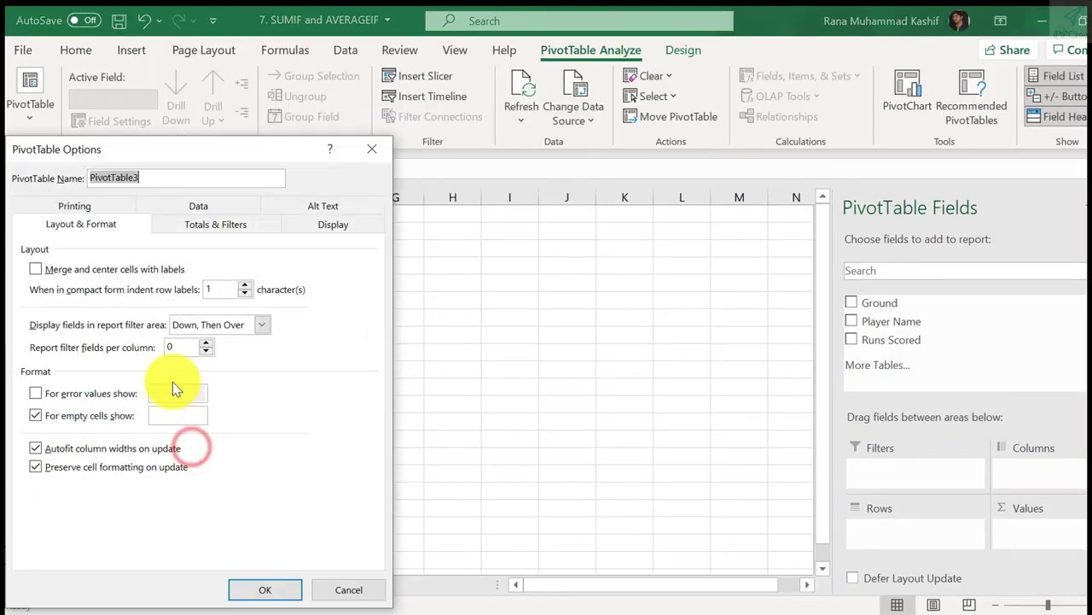
{"action": "left_click", "coordinate": [264, 368]}
{"action": "left_click", "coordinate": [292, 590]}
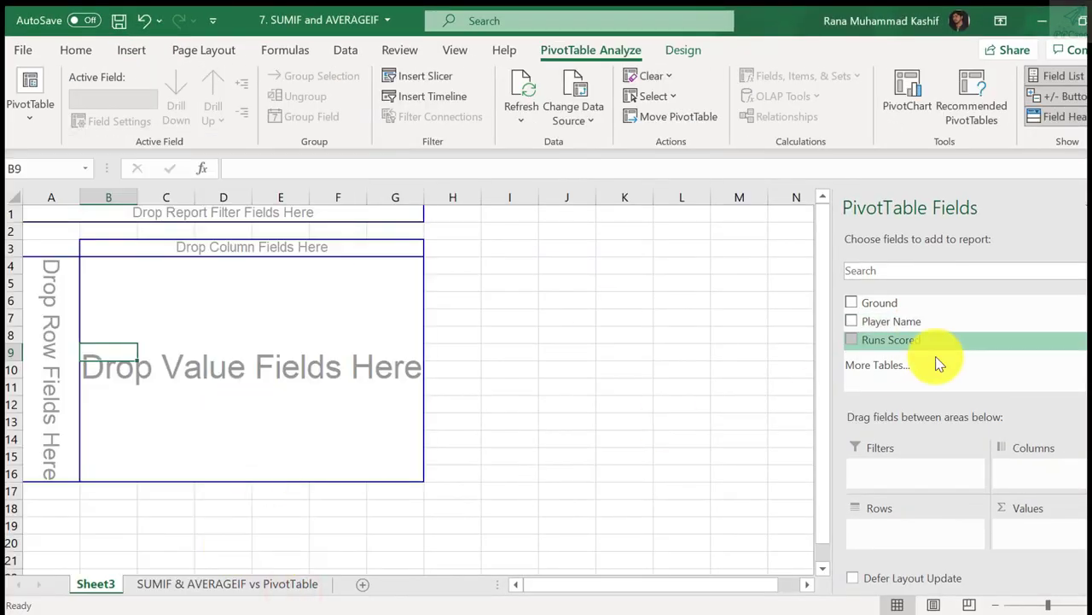
{"action": "left_click_drag", "start_coordinate": [906, 322], "coordinate": [916, 531]}
{"action": "left_click_drag", "start_coordinate": [924, 342], "coordinate": [1042, 535]}
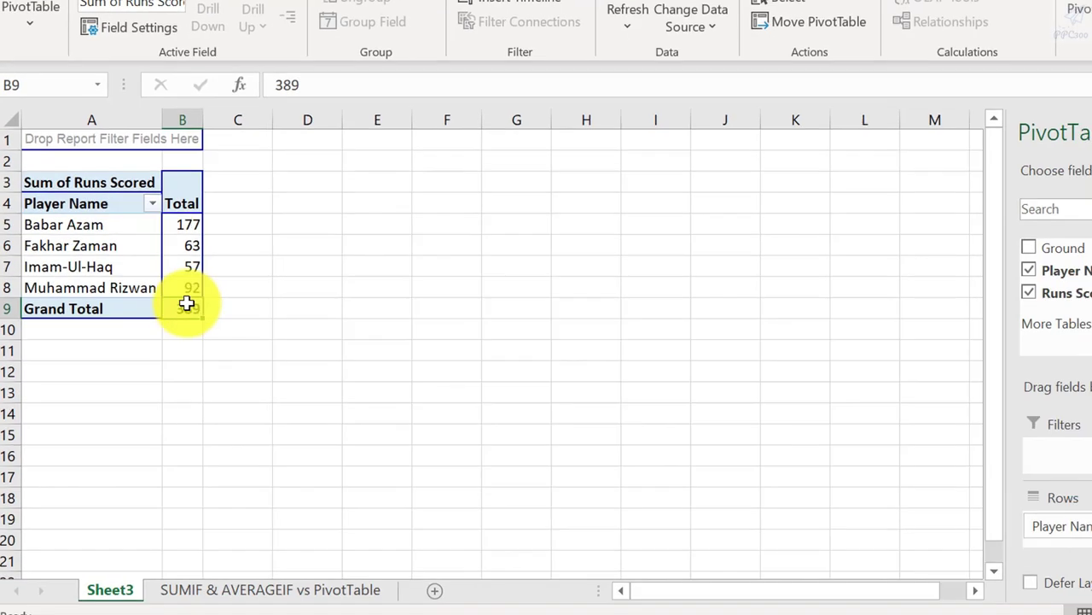
Summarize the PivotTable's Runs Scored values by Average and add the Ground field
{"action": "left_click", "coordinate": [1028, 532]}
{"action": "left_click", "coordinate": [1054, 509]}
{"action": "double_click", "coordinate": [397, 351]}
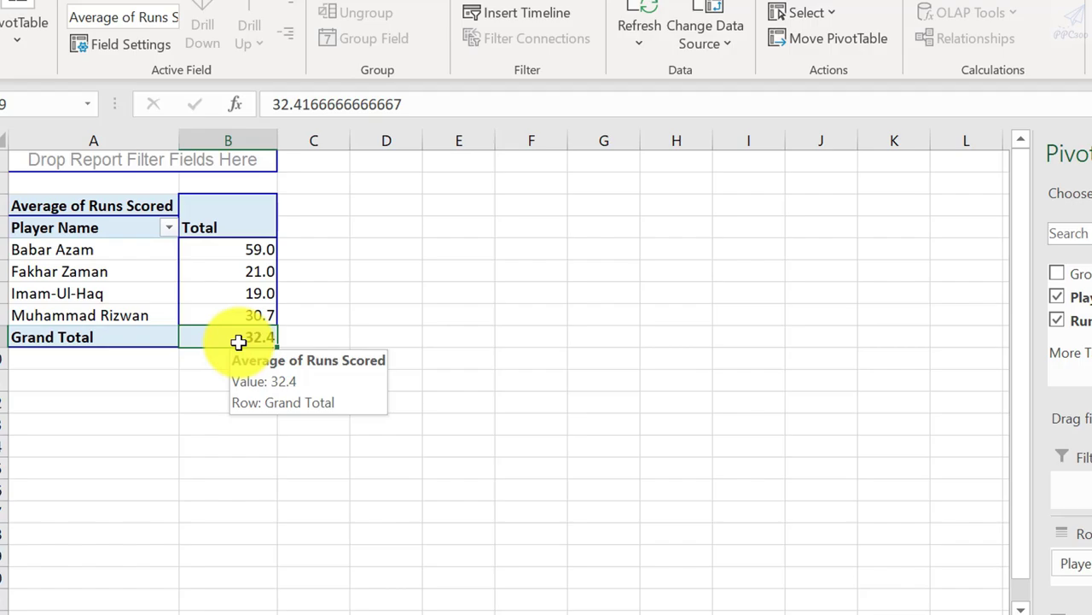
{"action": "left_click", "coordinate": [1058, 274]}
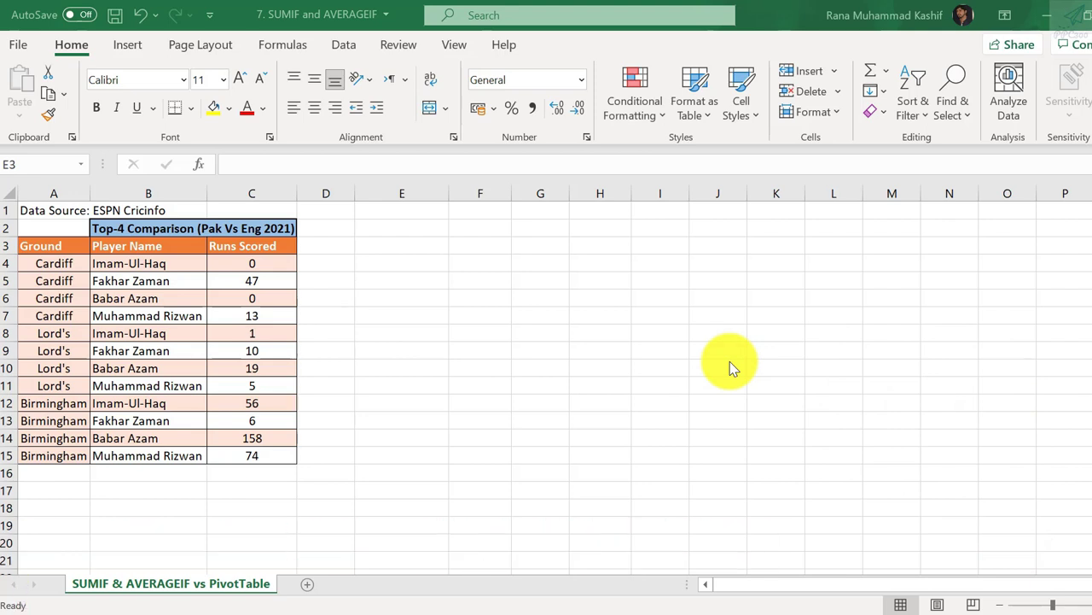
Read the SUMIF function help from a trial formula in cell F4 and discard the formula
{"action": "left_click", "coordinate": [419, 263]}
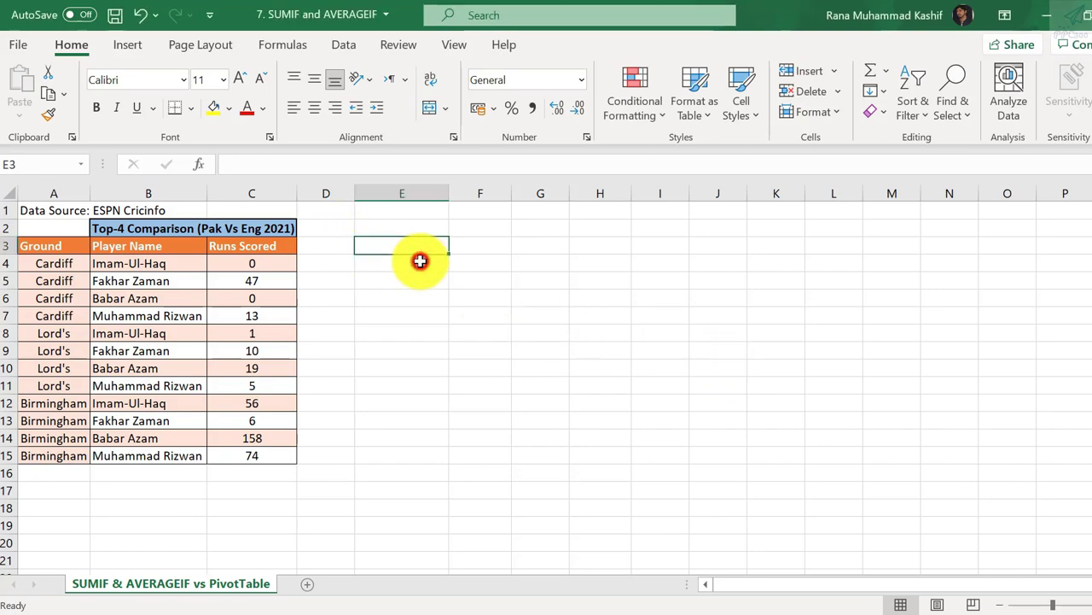
{"action": "left_click", "coordinate": [470, 260]}
{"action": "left_click", "coordinate": [471, 260]}
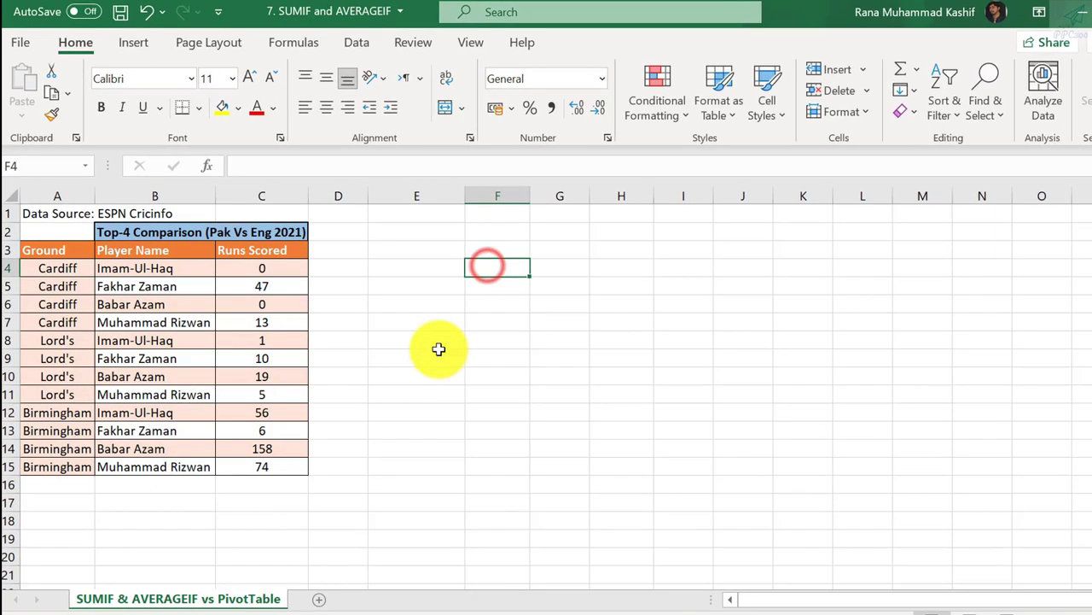
{"action": "type", "text": "=sumi"}
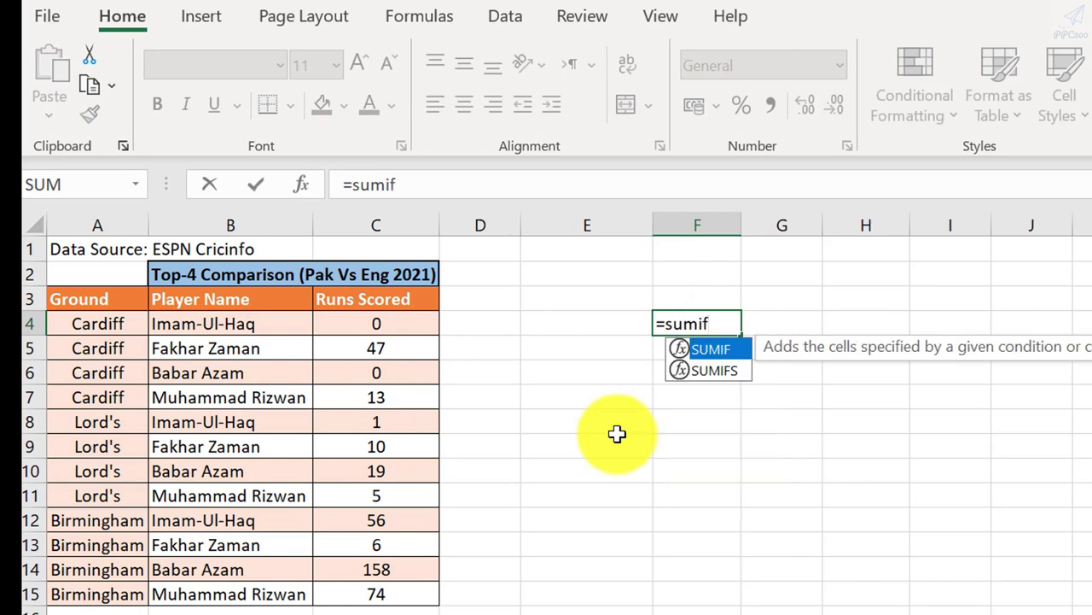
{"action": "type", "text": "f"}
{"action": "key", "text": "Tab"}
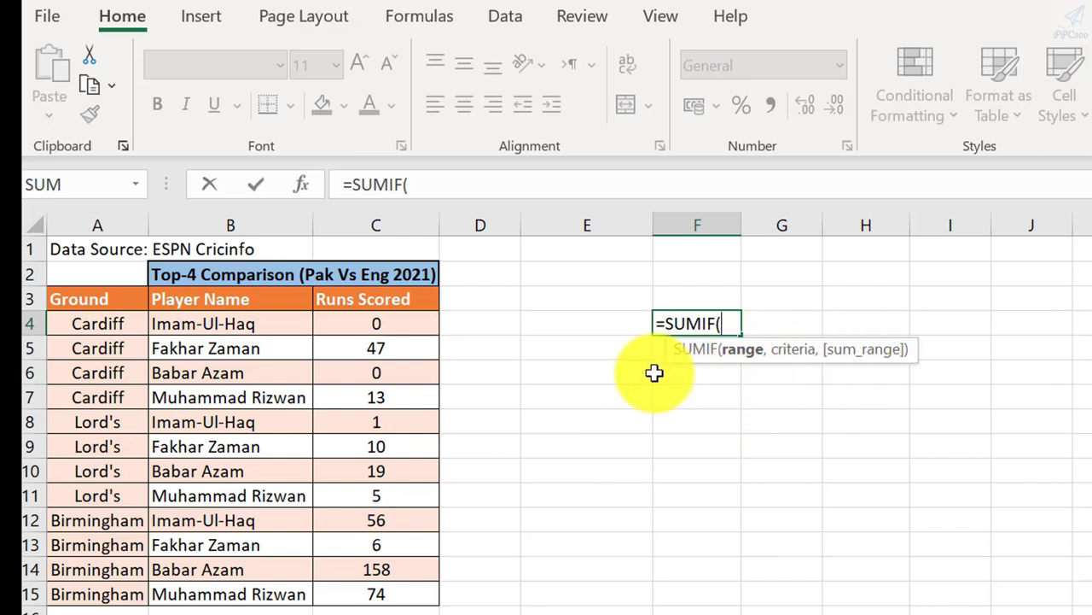
{"action": "left_click", "coordinate": [709, 353]}
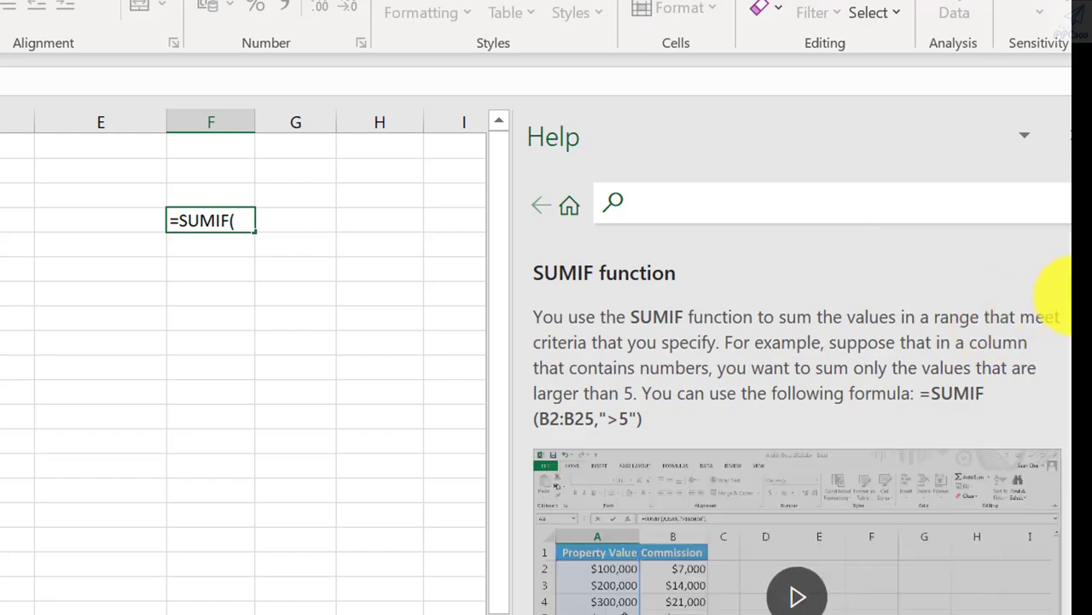
{"action": "left_click", "coordinate": [1073, 136]}
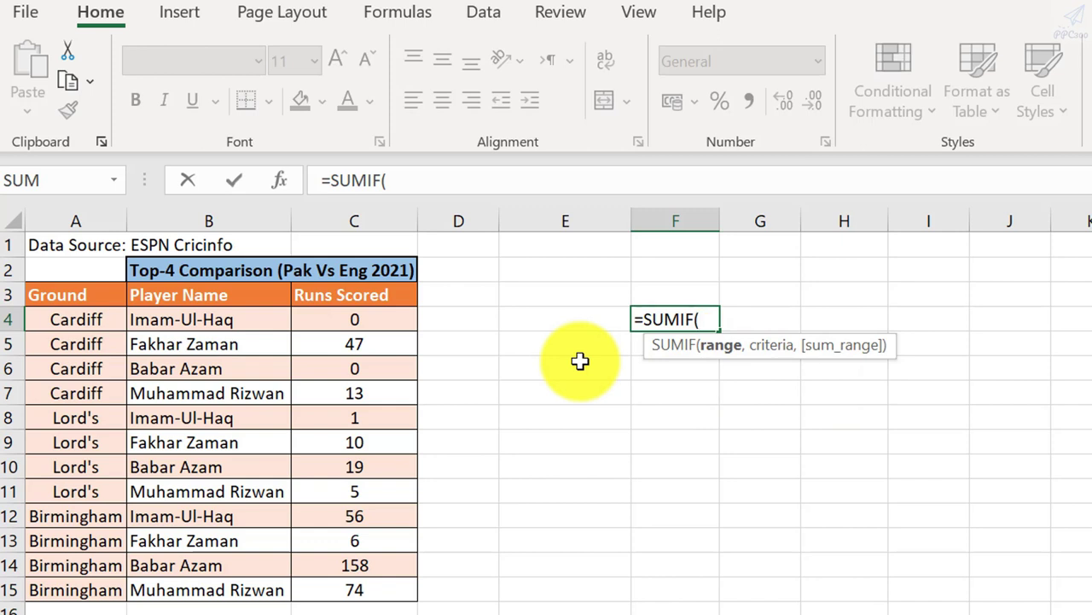
{"action": "key", "text": "Escape"}
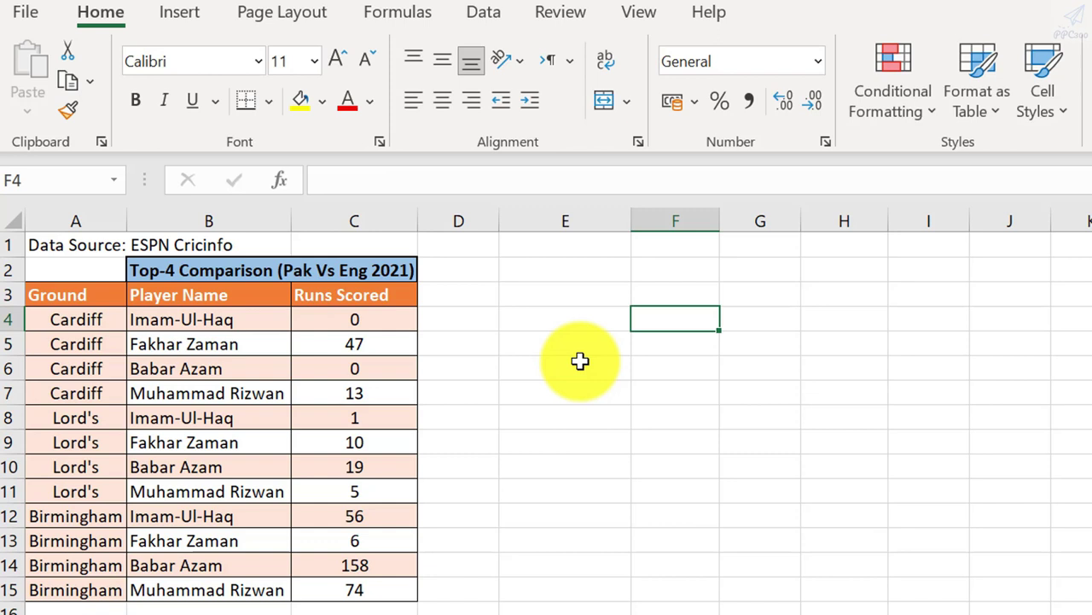
Enter the player name Imam-Ul-Haq in cell E4
{"action": "left_click", "coordinate": [595, 319]}
{"action": "type", "text": "Imam-Ul-Haq"}
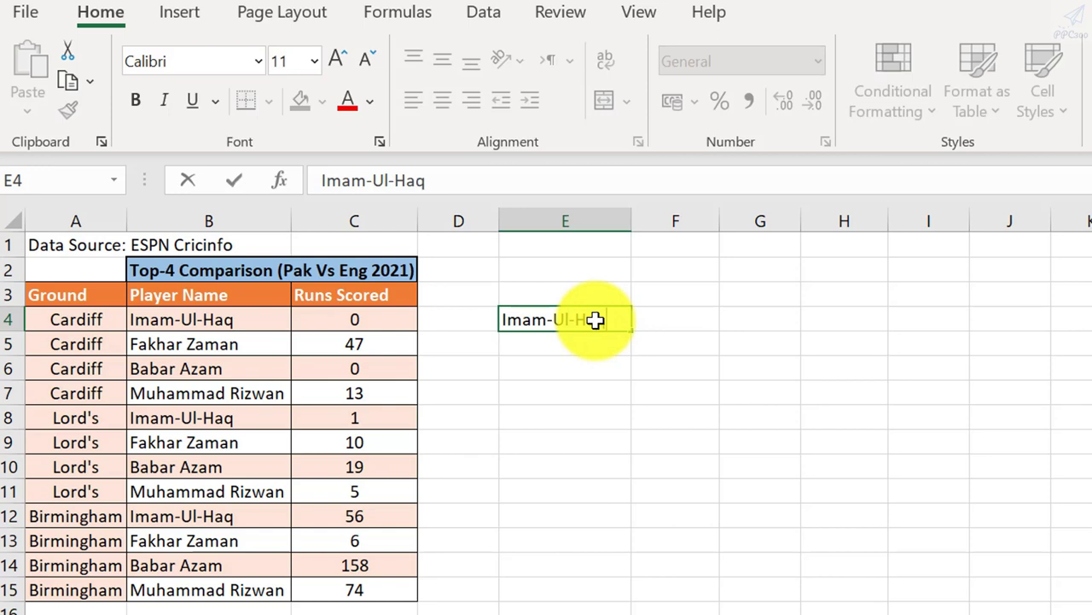
{"action": "key", "text": "Tab"}
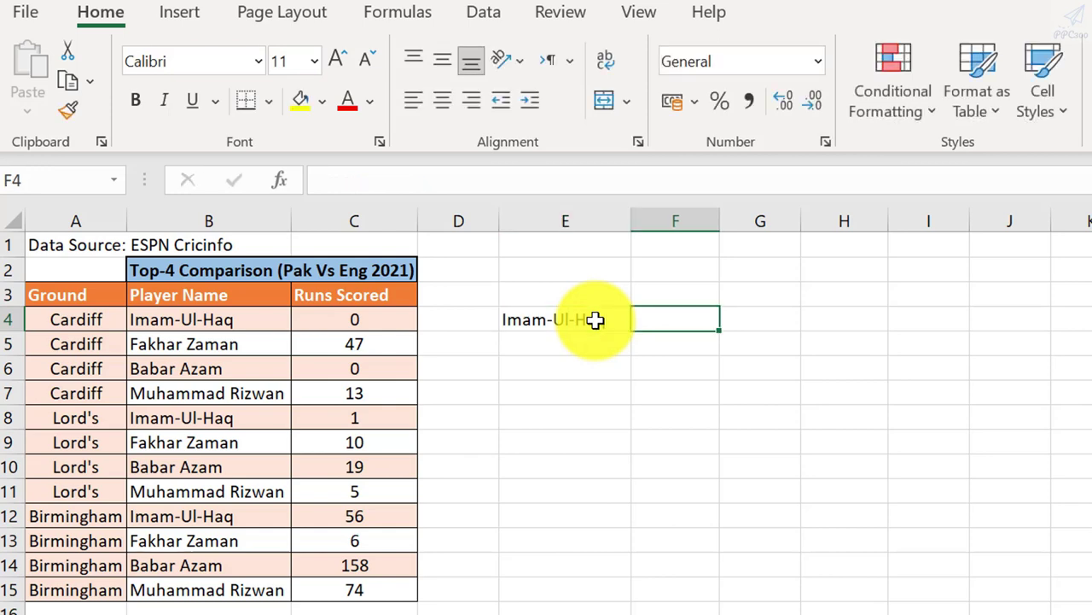
Enter a SUMIF formula in F4 with the locked range $B$4:$B$15, criteria E4 and sum range C4:C15
{"action": "type", "text": "=sumif"}
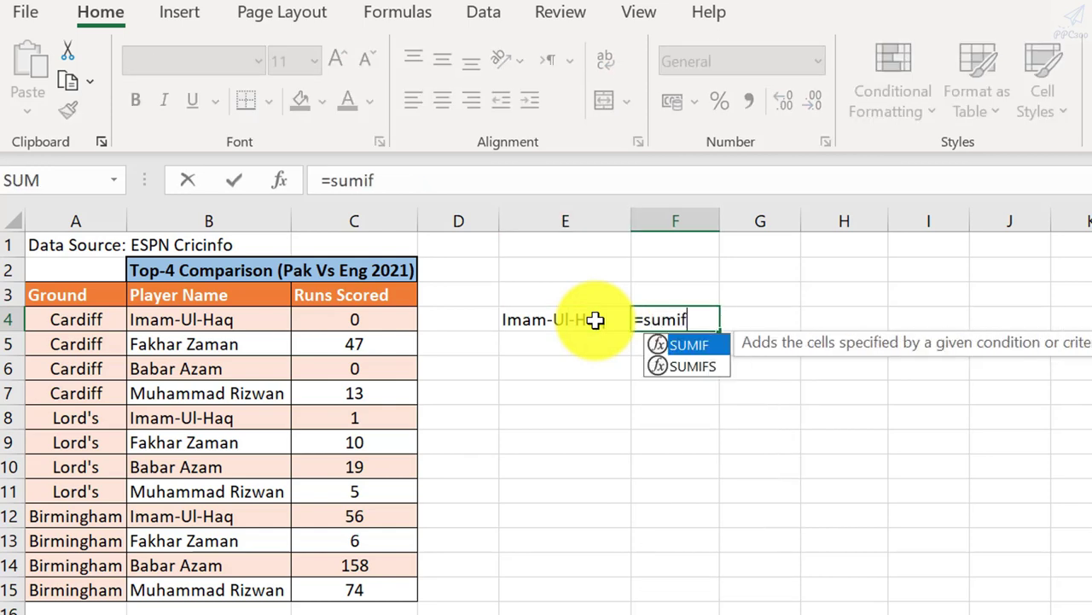
{"action": "key", "text": "Tab"}
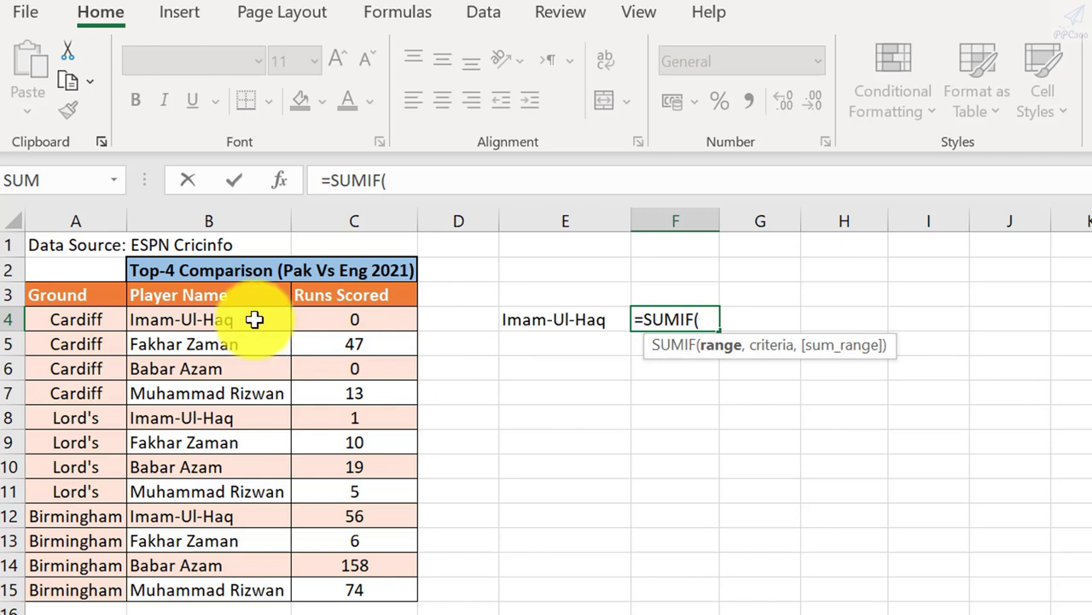
{"action": "left_click_drag", "start_coordinate": [254, 318], "coordinate": [237, 587]}
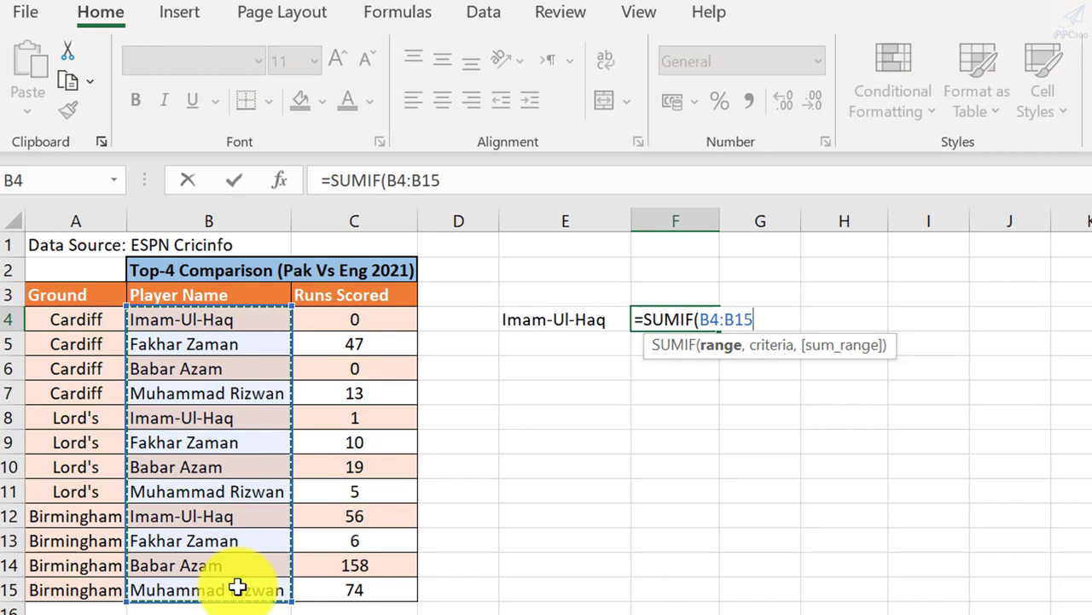
{"action": "key", "text": "F4"}
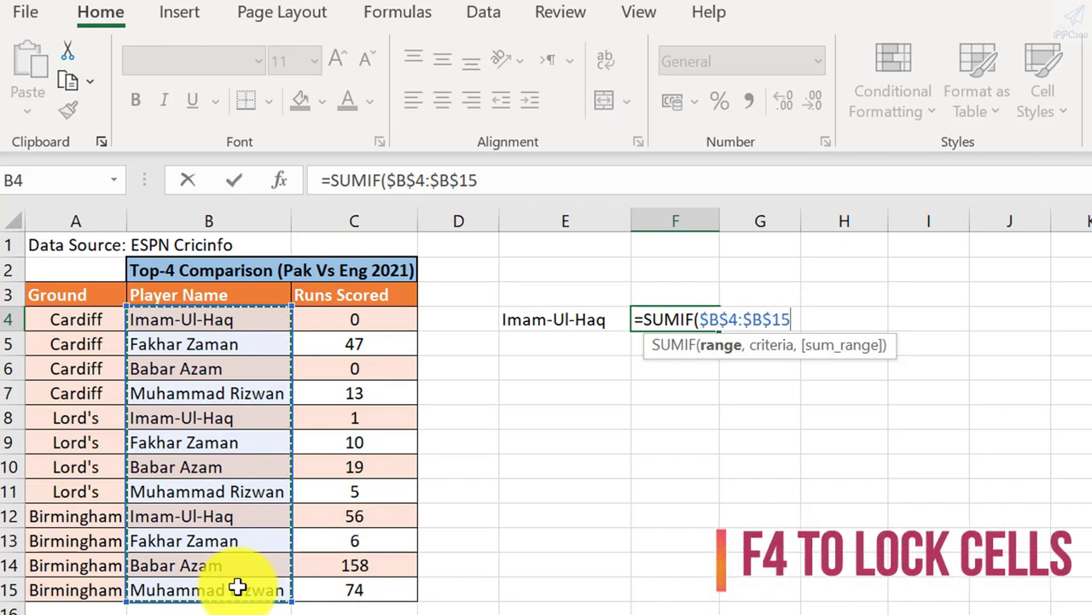
{"action": "type", "text": ","}
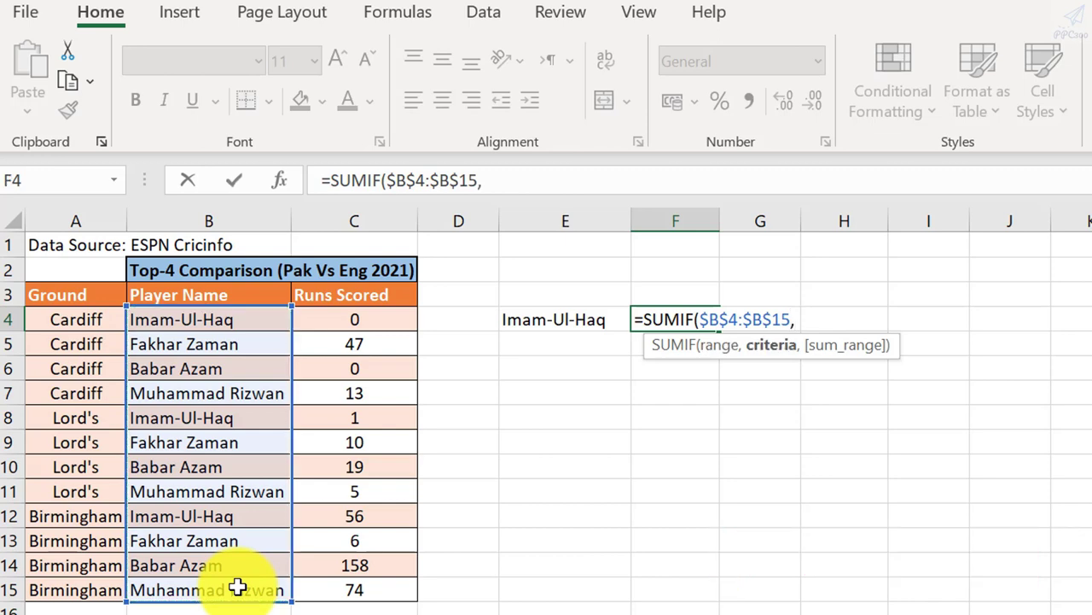
{"action": "left_click", "coordinate": [616, 319]}
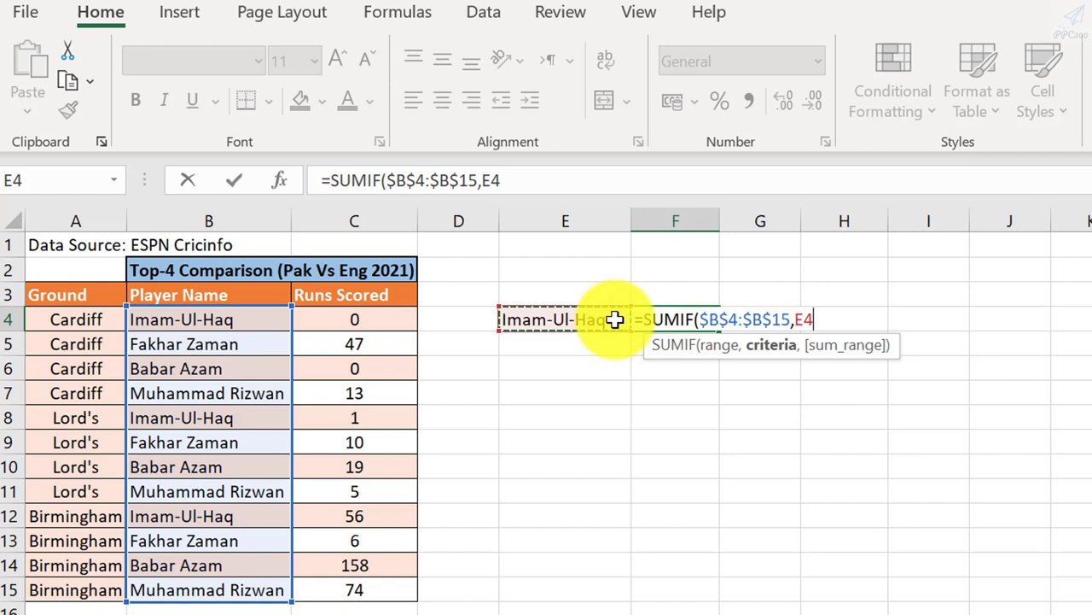
{"action": "type", "text": ","}
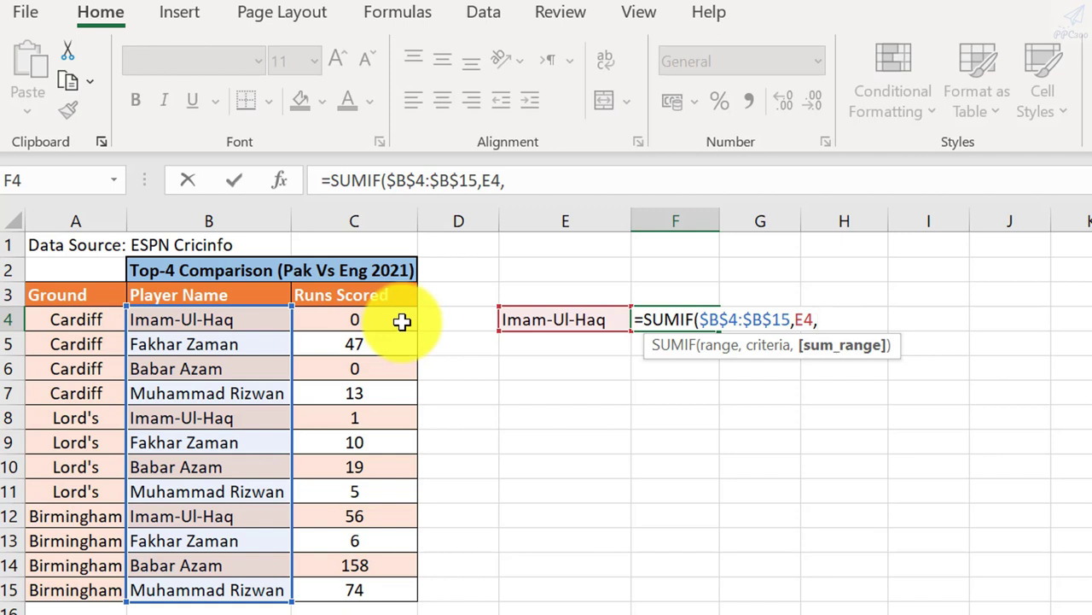
{"action": "left_click_drag", "start_coordinate": [402, 320], "coordinate": [384, 586]}
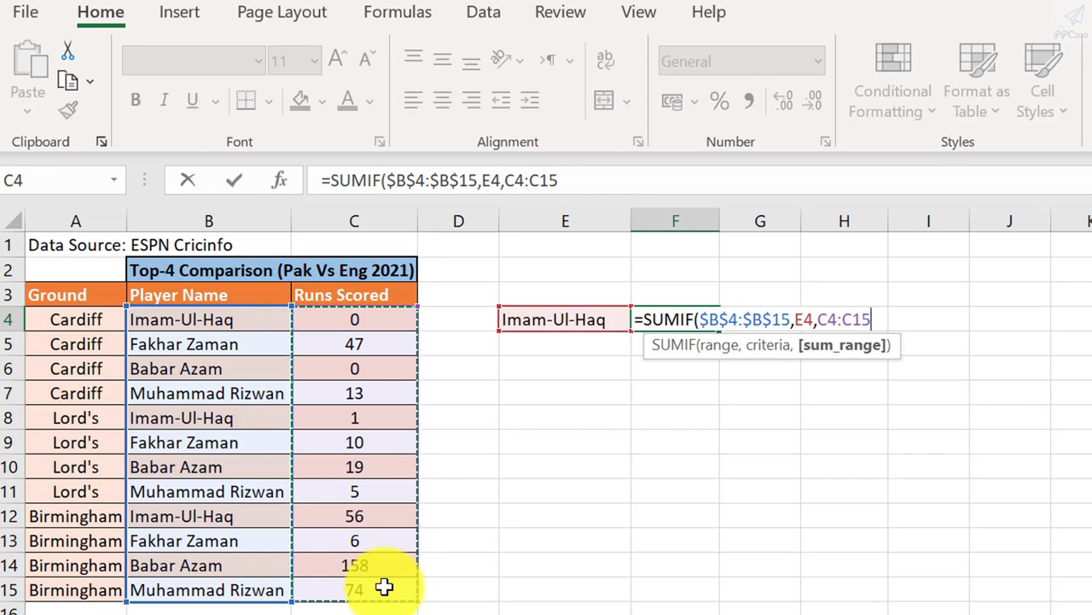
{"action": "key", "text": "Return"}
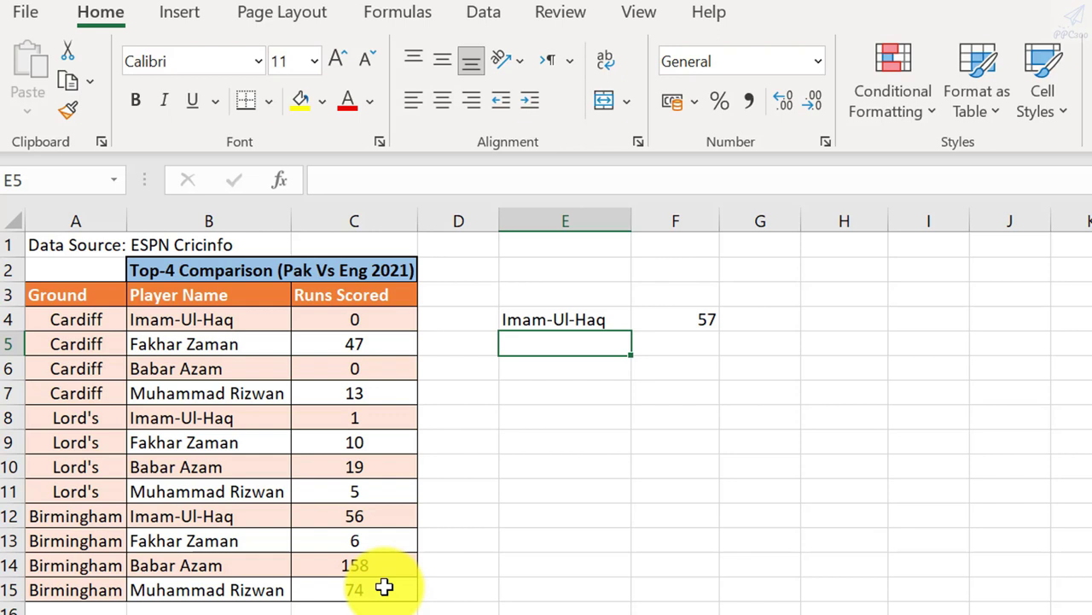
Enter Fakhar Zaman in E5 and fill the SUMIF formula from F4 down to F5
{"action": "type", "text": "Fakha"}
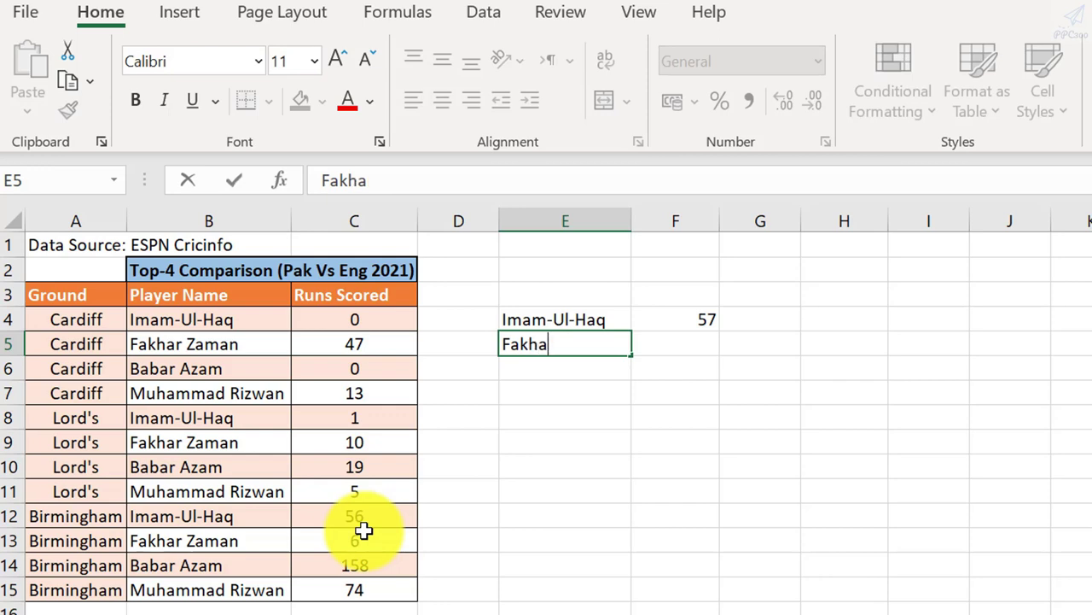
{"action": "type", "text": "r Zaman"}
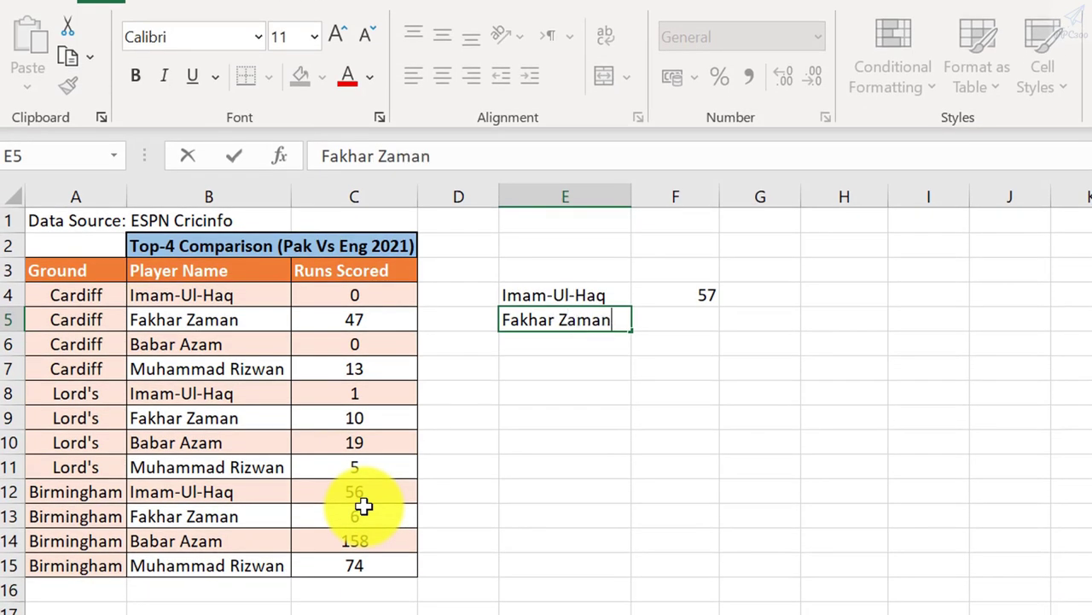
{"action": "key", "text": "Tab"}
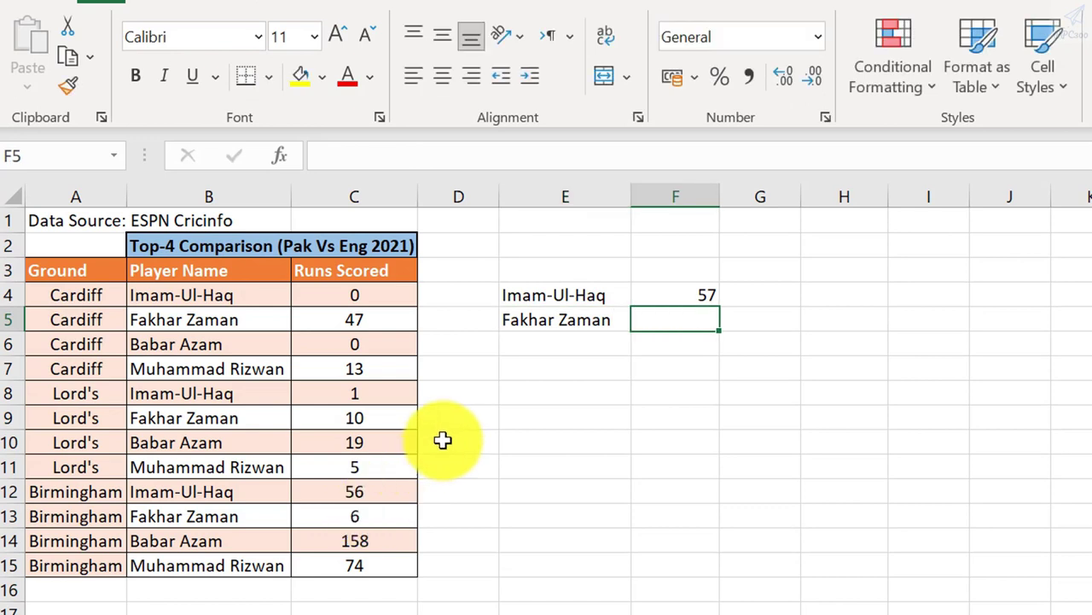
{"action": "left_click", "coordinate": [711, 292]}
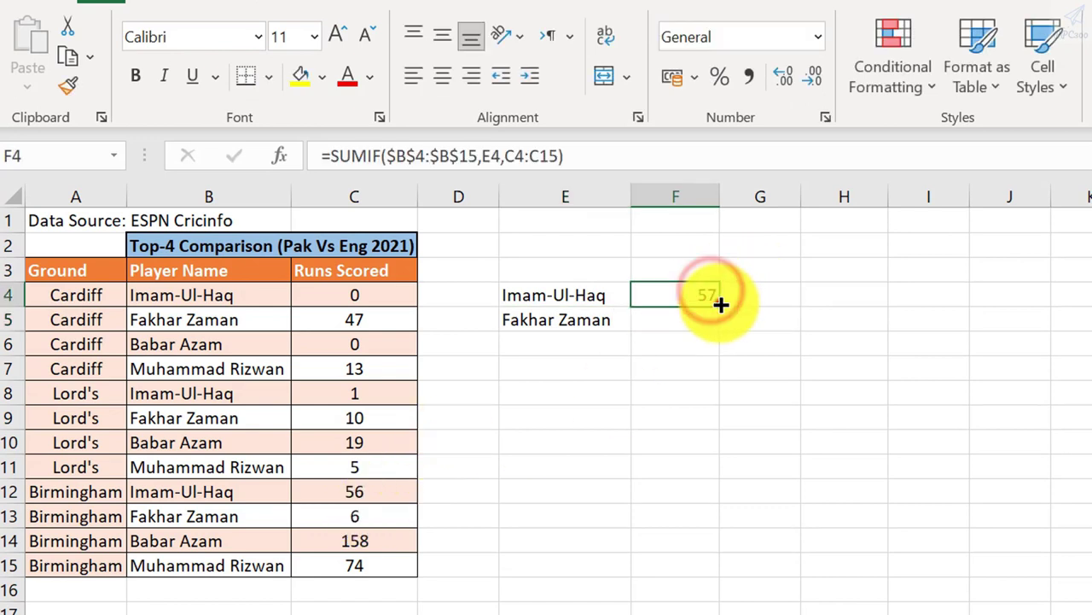
{"action": "left_click_drag", "start_coordinate": [723, 304], "coordinate": [719, 329]}
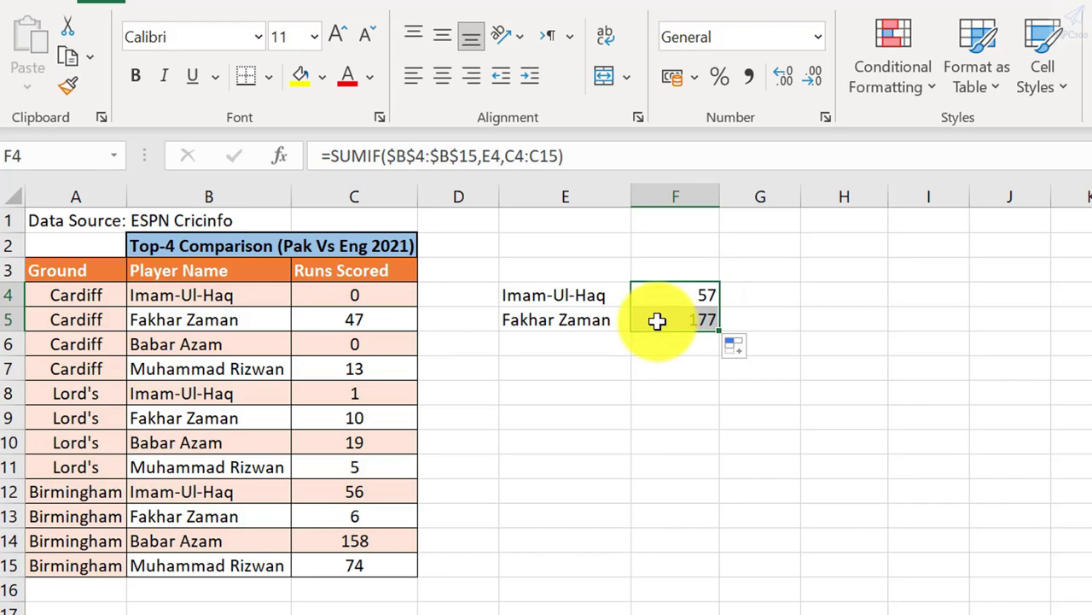
Inspect the cell ranges referenced by the copied SUMIF formula in F5
{"action": "left_click", "coordinate": [664, 320]}
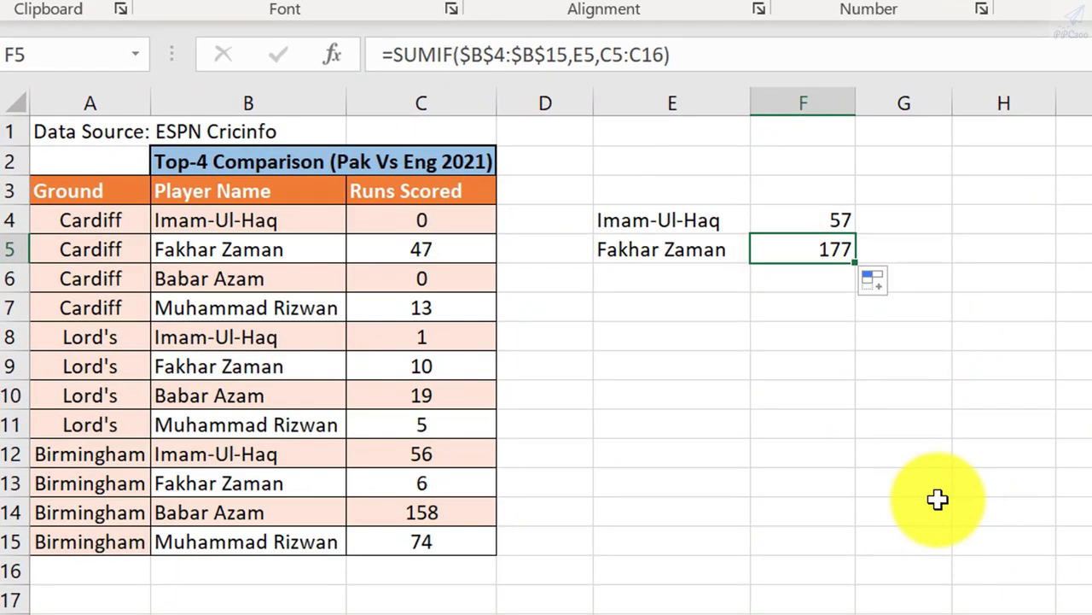
{"action": "key", "text": "F2"}
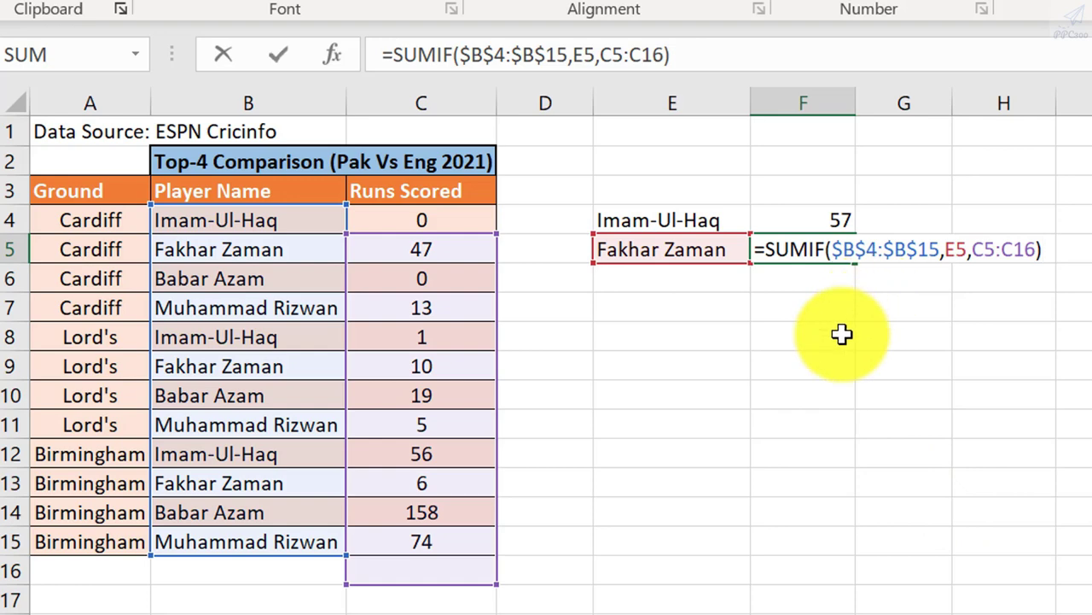
{"action": "key", "text": "ctrl+Return"}
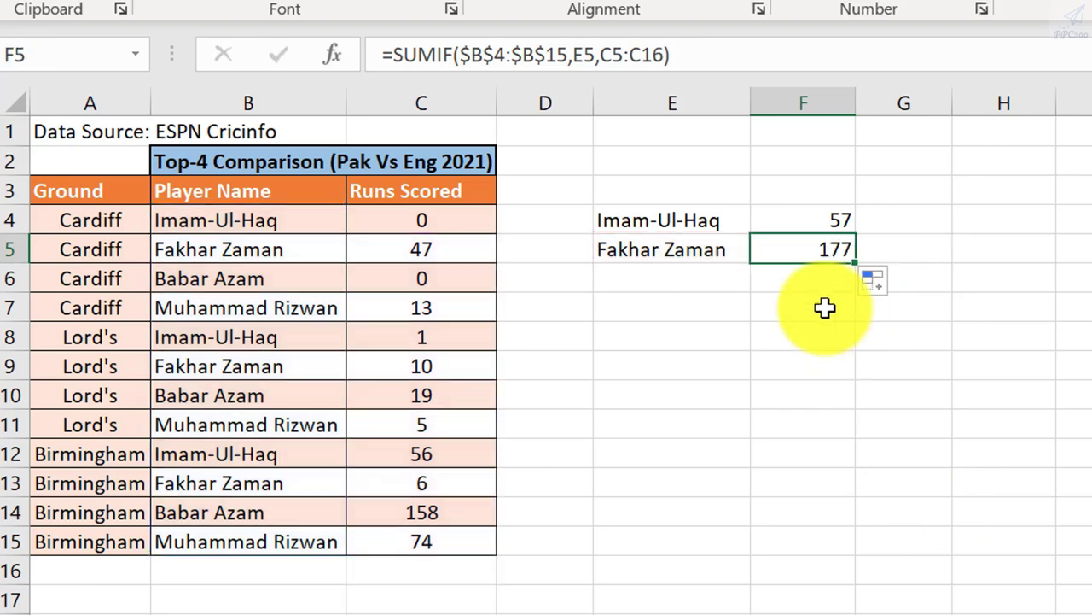
Lock the sum range of the SUMIF formula in F4 as $C$4:$C$15
{"action": "left_click", "coordinate": [829, 226]}
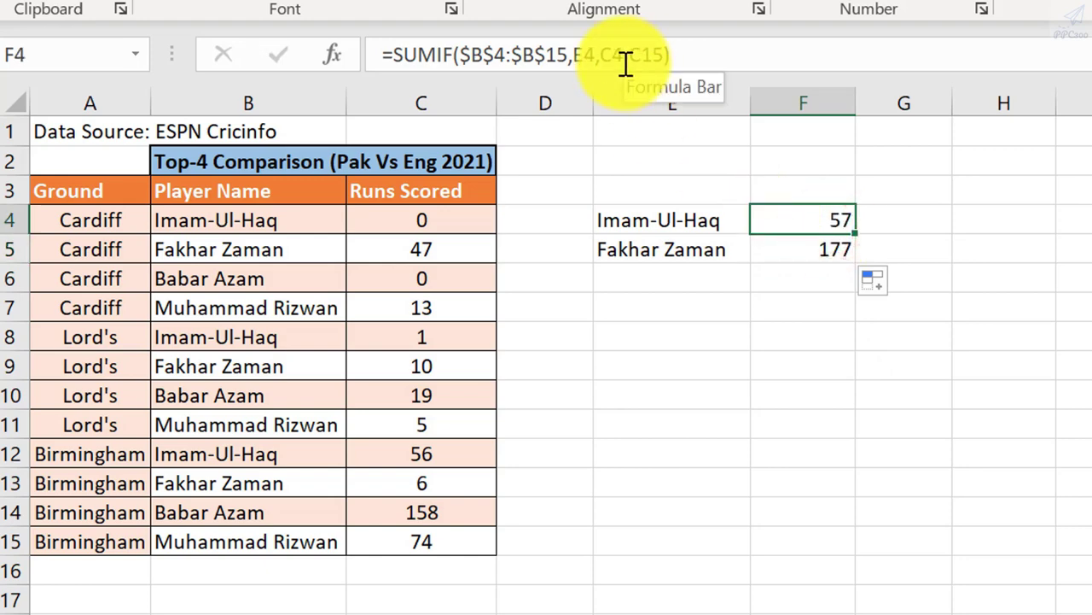
{"action": "left_click_drag", "start_coordinate": [601, 54], "coordinate": [663, 63]}
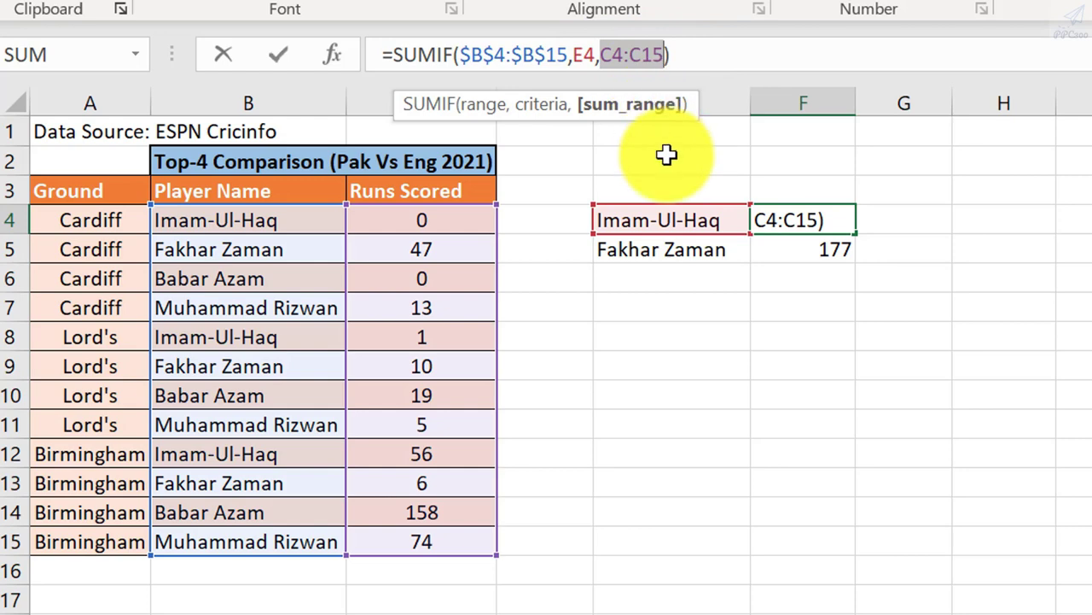
{"action": "key", "text": "F4"}
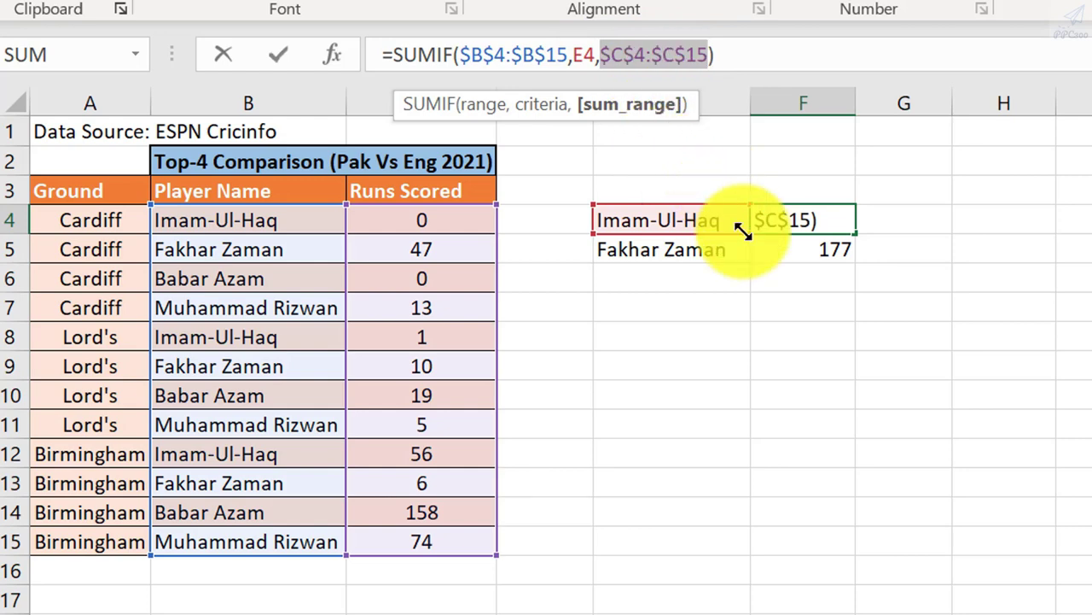
{"action": "key", "text": "Return"}
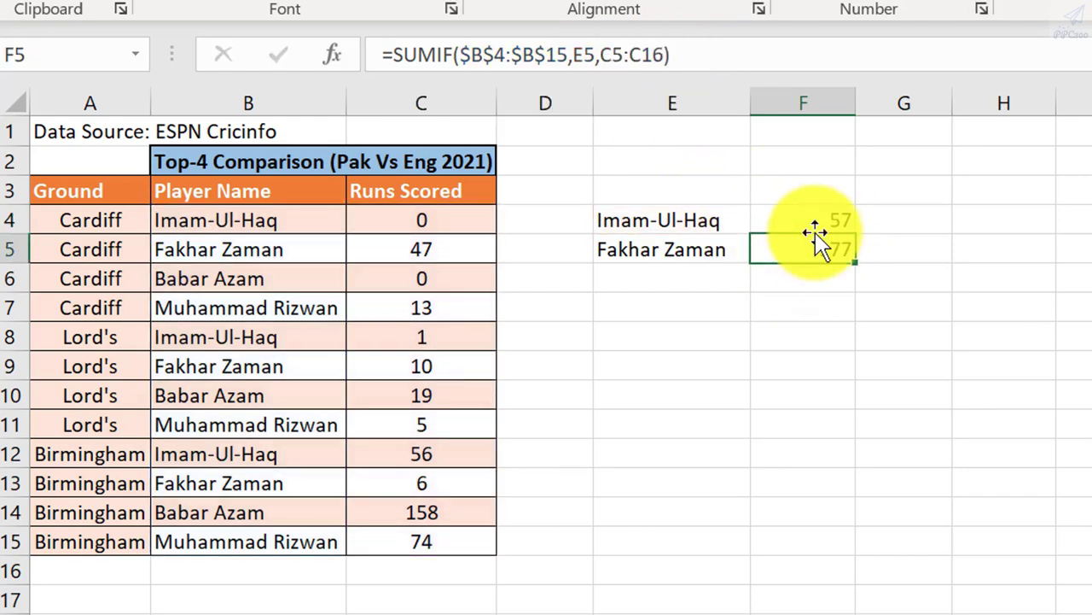
Fill the corrected SUMIF formula from F4 down to F5 and check the ranges it references there
{"action": "left_click", "coordinate": [817, 224]}
{"action": "left_click_drag", "start_coordinate": [855, 234], "coordinate": [854, 254]}
{"action": "left_click", "coordinate": [799, 249]}
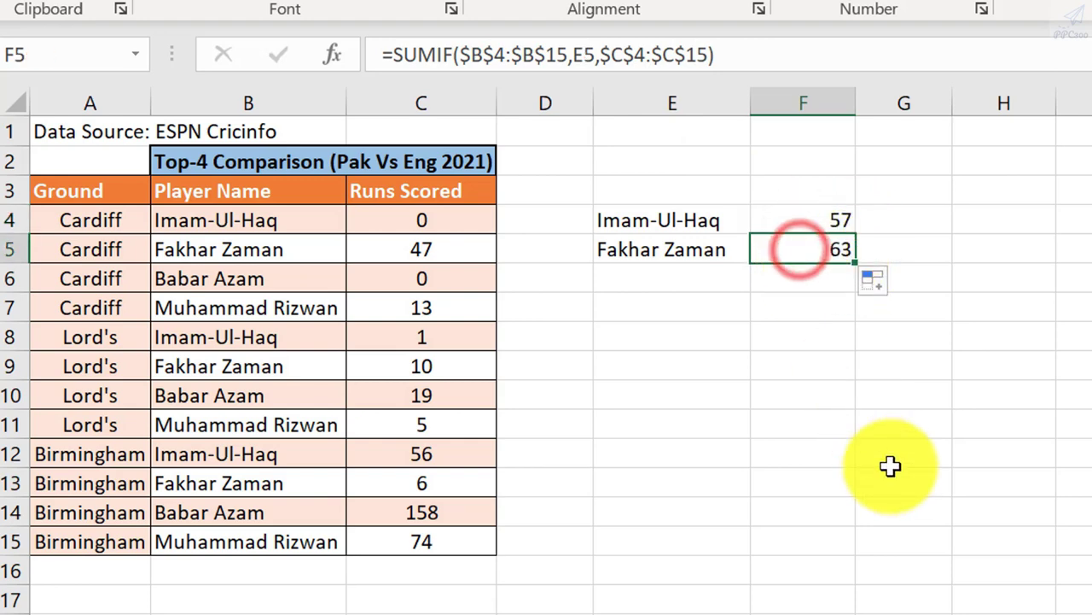
{"action": "key", "text": "F2"}
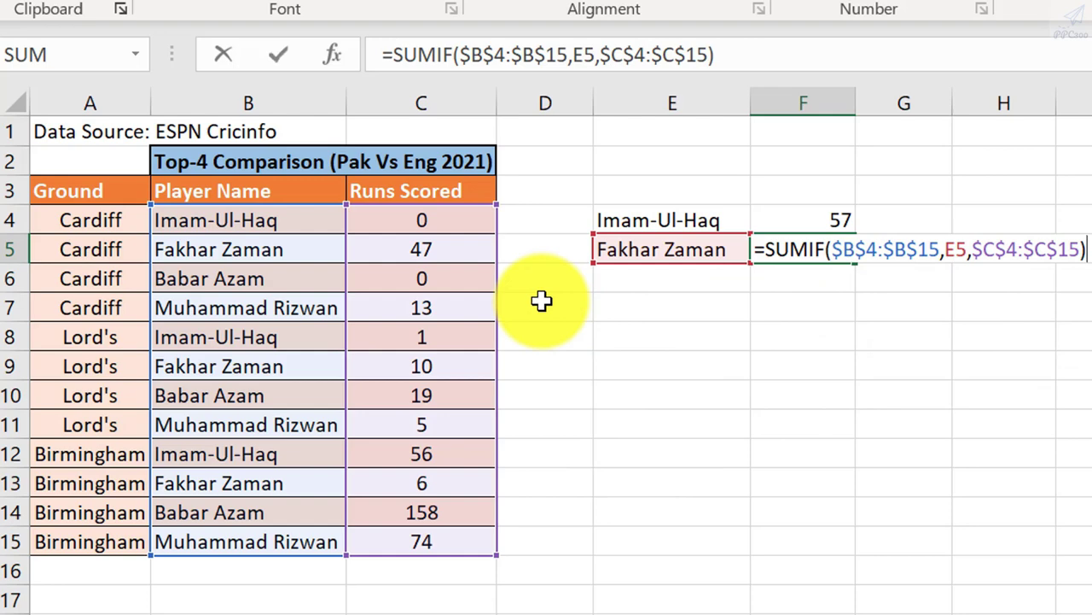
{"action": "key", "text": "Return"}
Replace the player name in E5 with Babar Azam
{"action": "left_click", "coordinate": [707, 246]}
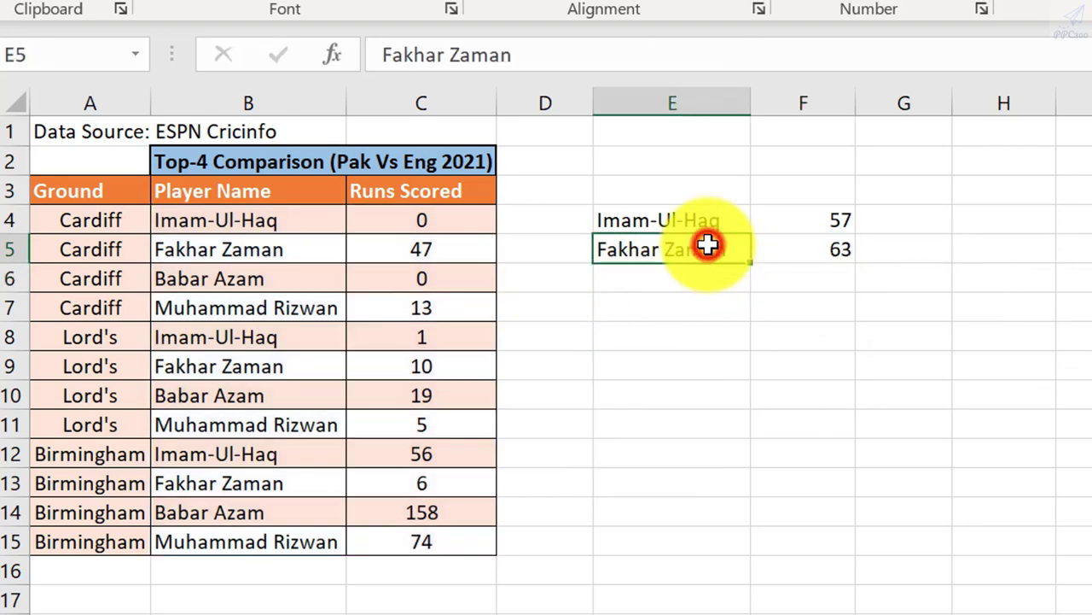
{"action": "type", "text": "Baba"}
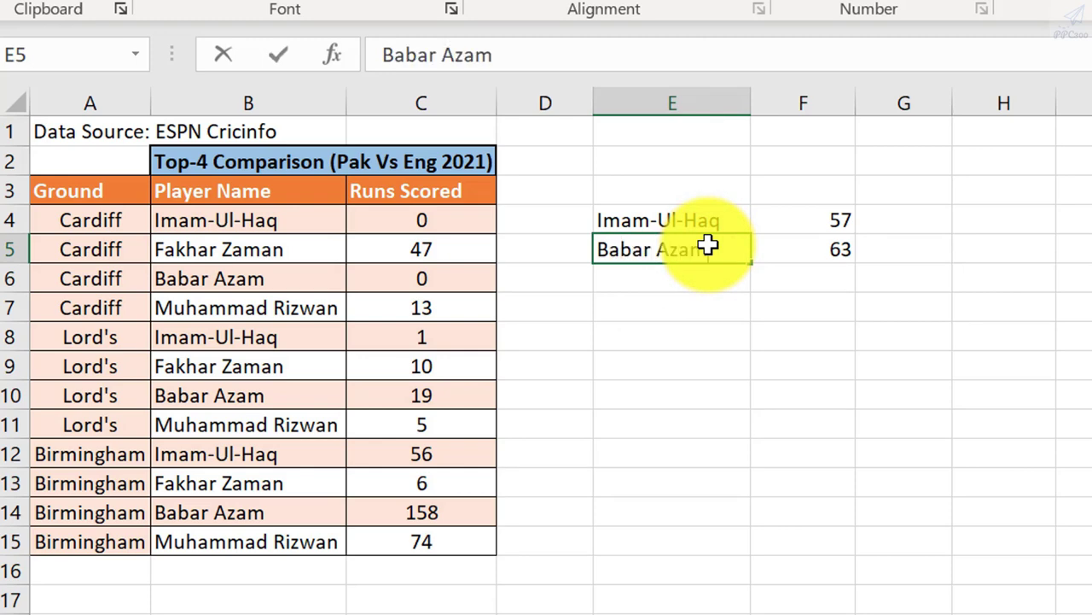
{"action": "key", "text": "Tab"}
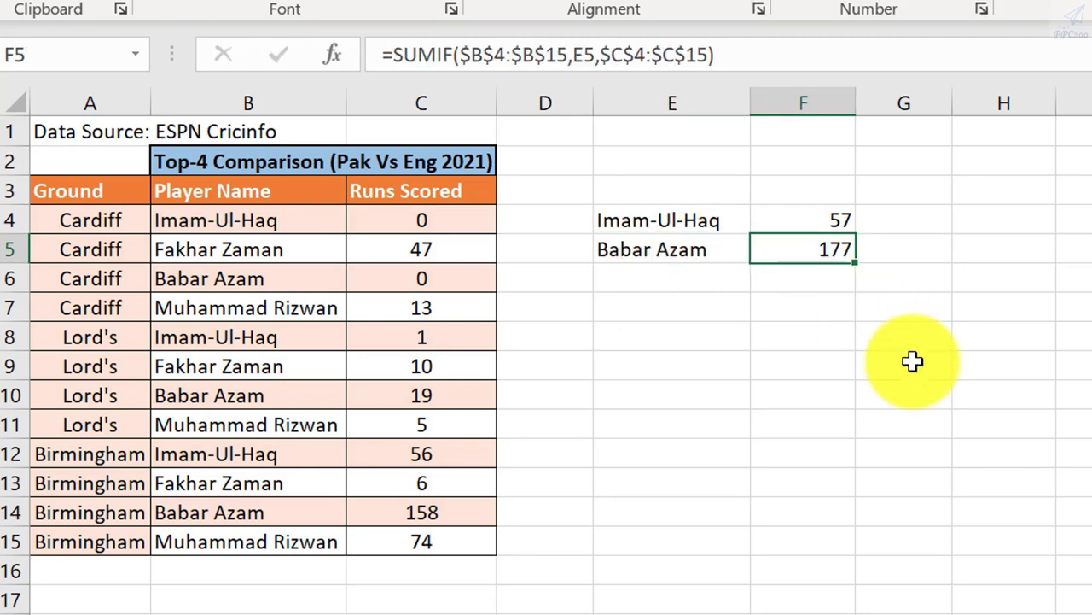
Enter the header "Total Runs (SUMIF)" in F3 and fit column F's width to it
{"action": "left_click", "coordinate": [821, 191]}
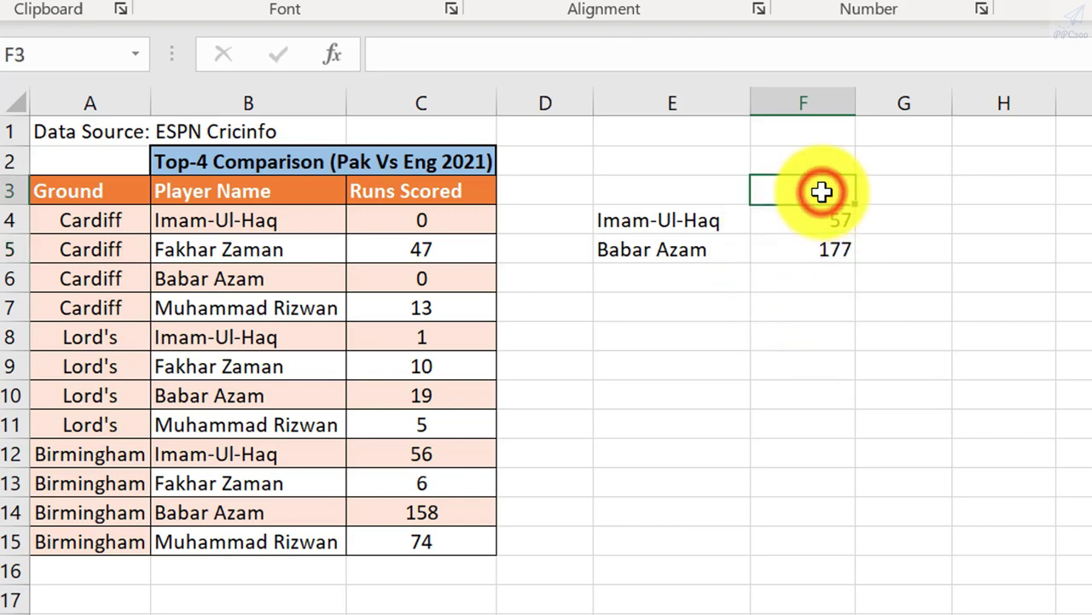
{"action": "type", "text": "Total R"}
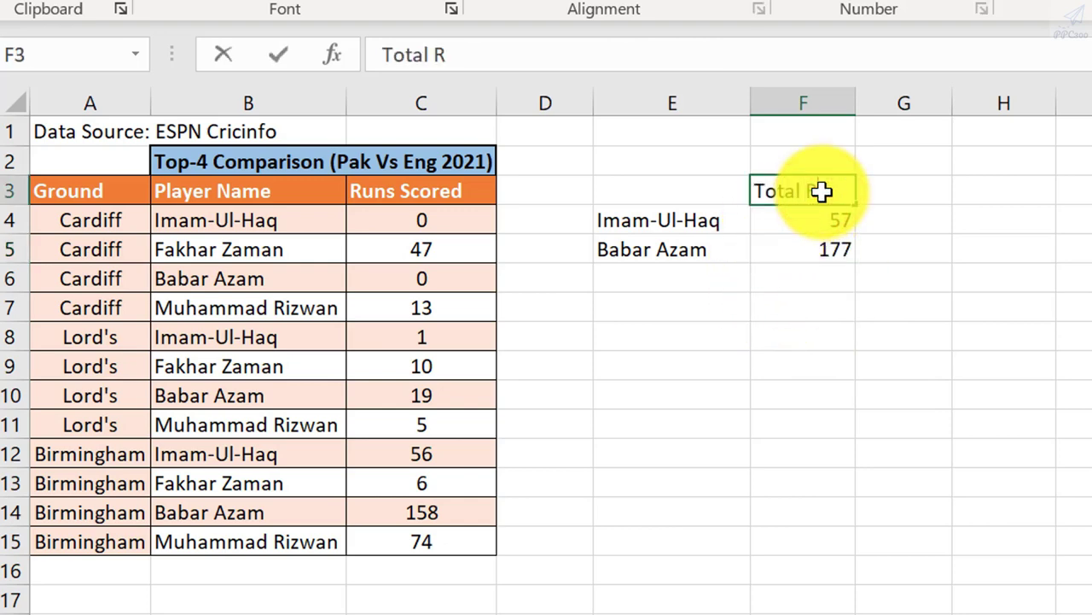
{"action": "type", "text": "uns (S"}
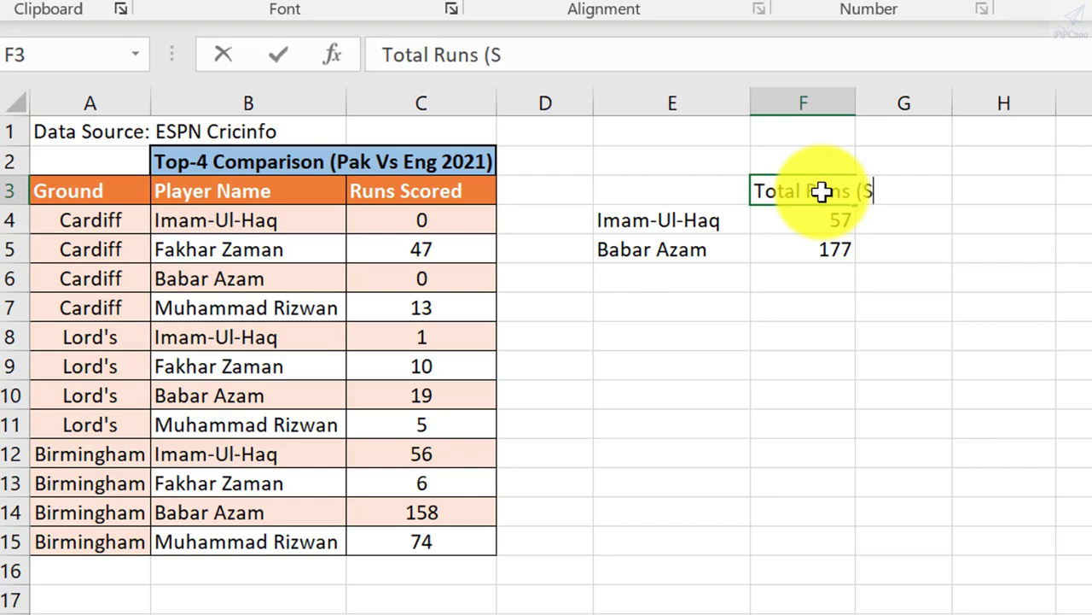
{"action": "type", "text": "UMIF"}
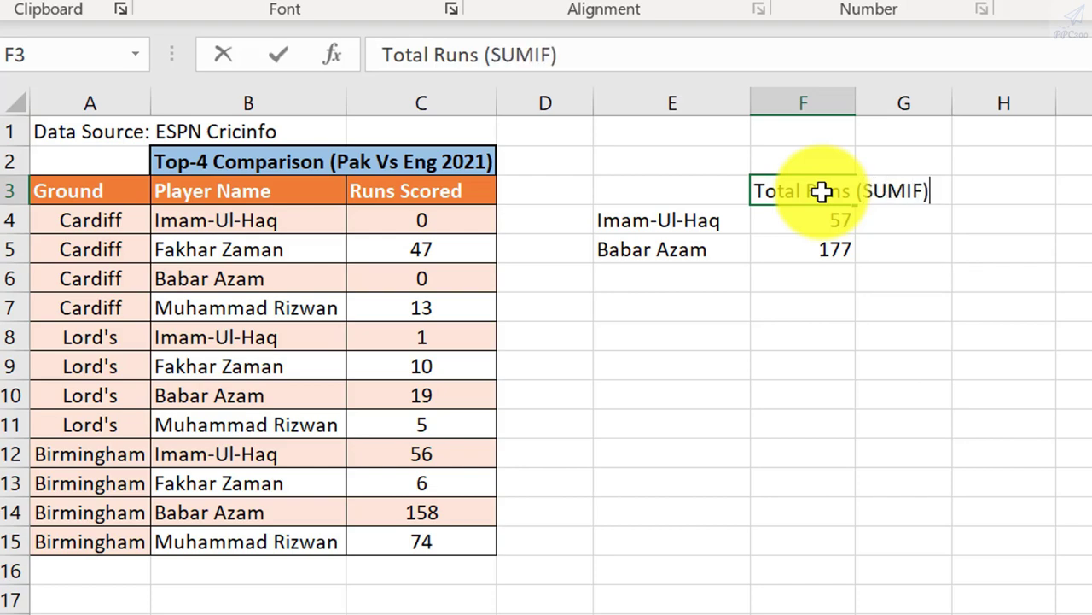
{"action": "key", "text": "Tab"}
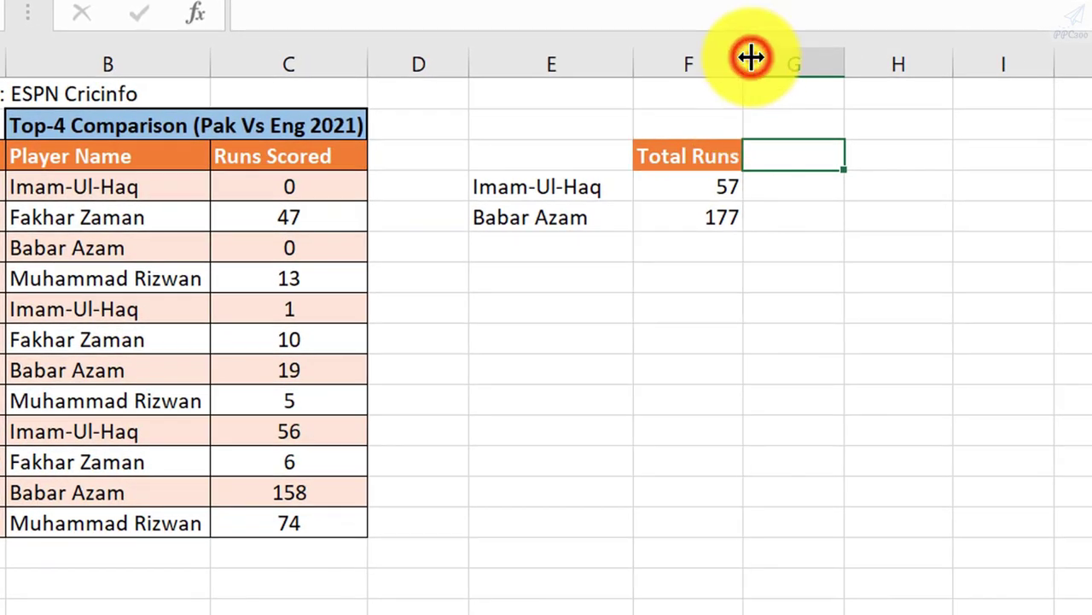
{"action": "double_click", "coordinate": [751, 57]}
Enter the header "Average (AVERAGEIF)" in G3 and fit column G's width to it
{"action": "type", "text": "A"}
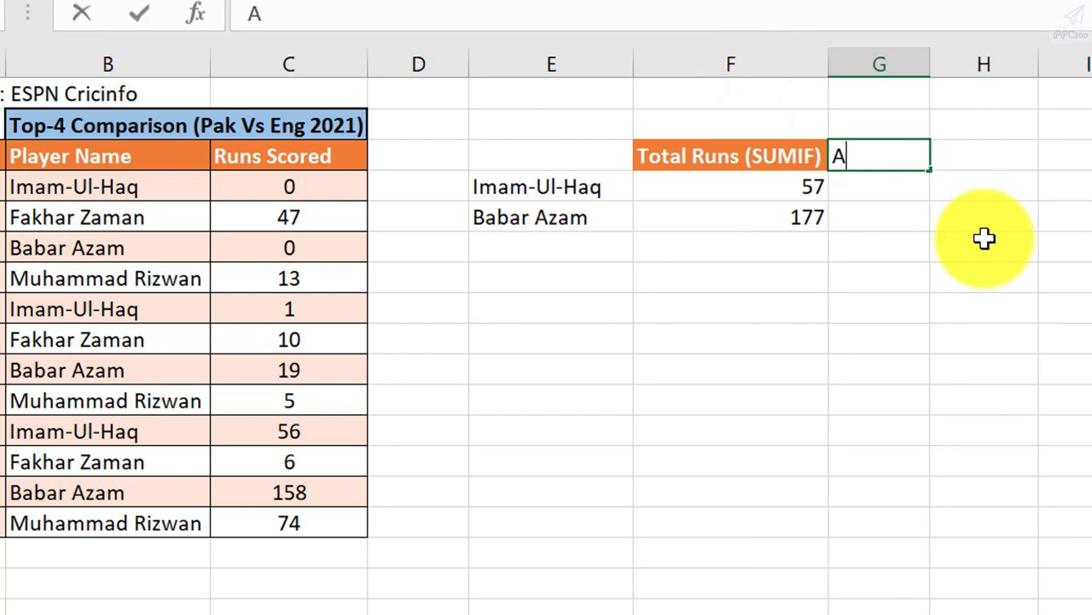
{"action": "type", "text": "verage"}
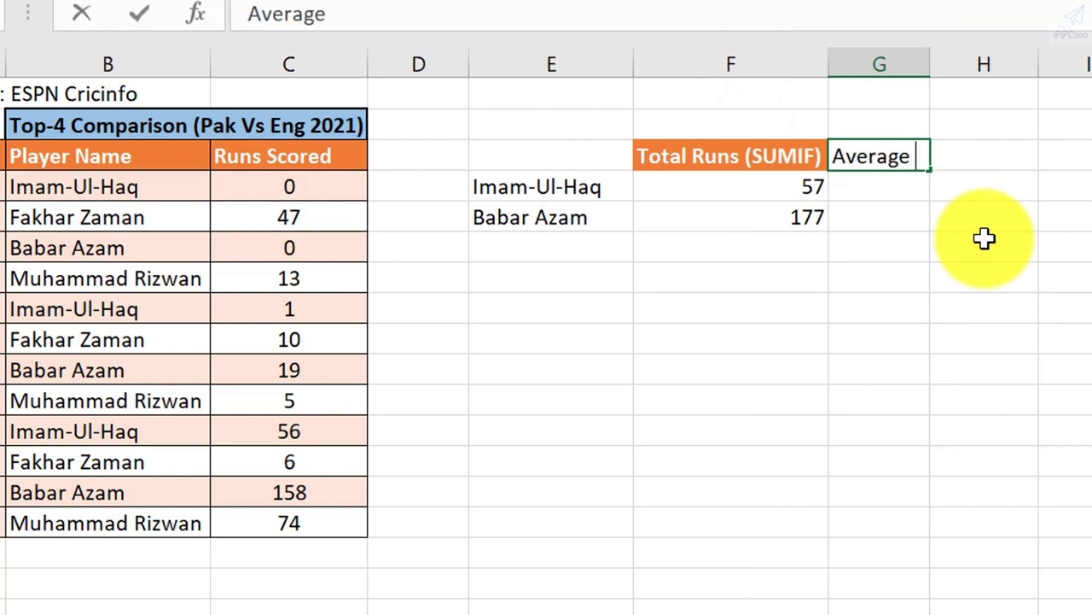
{"action": "type", "text": "(AV"}
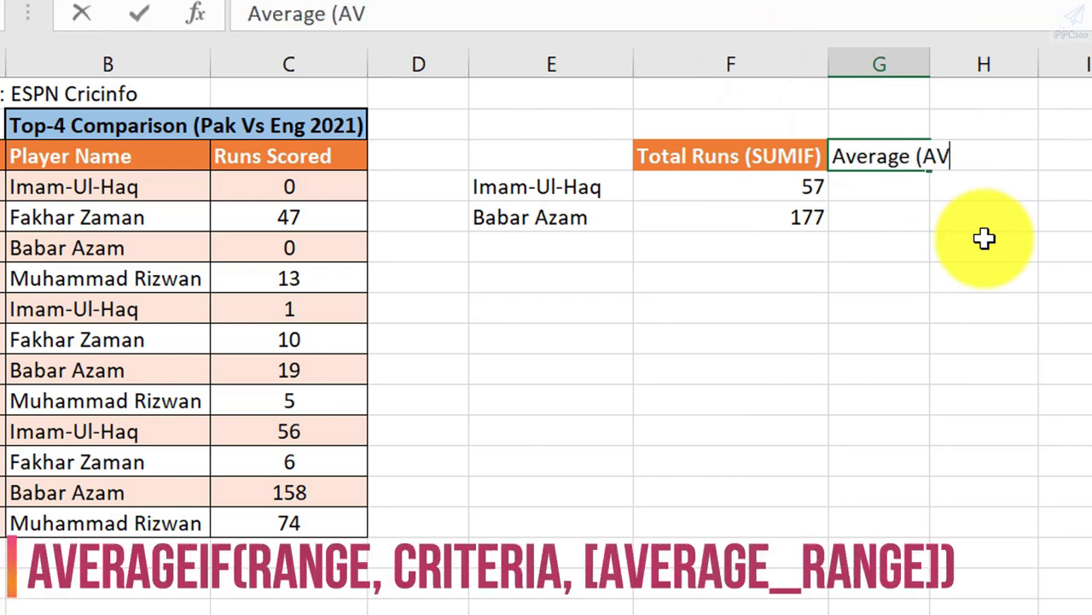
{"action": "type", "text": "ERAGEIF"}
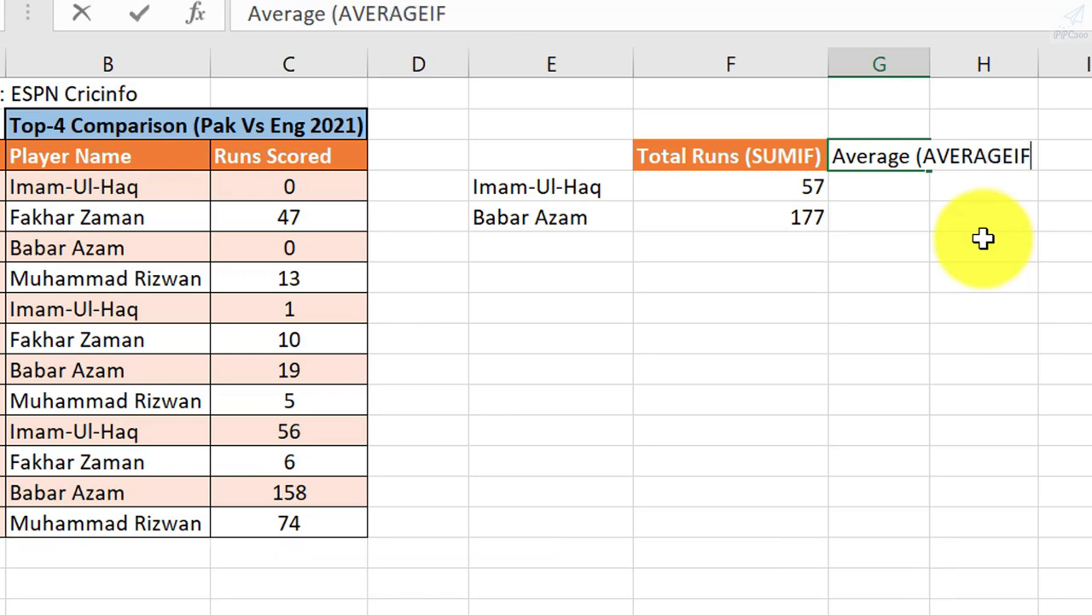
{"action": "key", "text": "Return"}
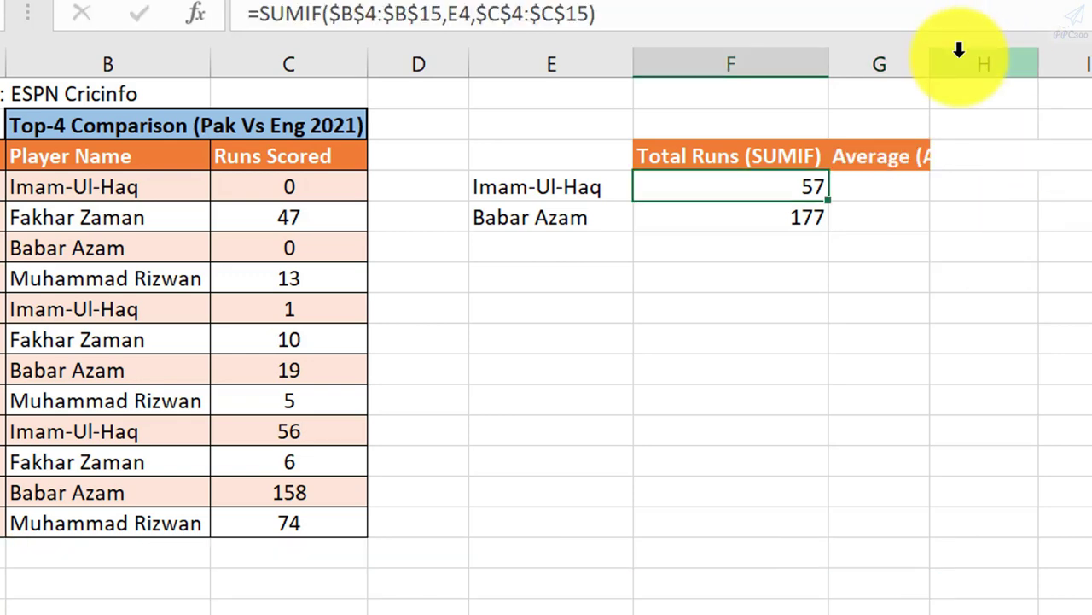
{"action": "double_click", "coordinate": [924, 68]}
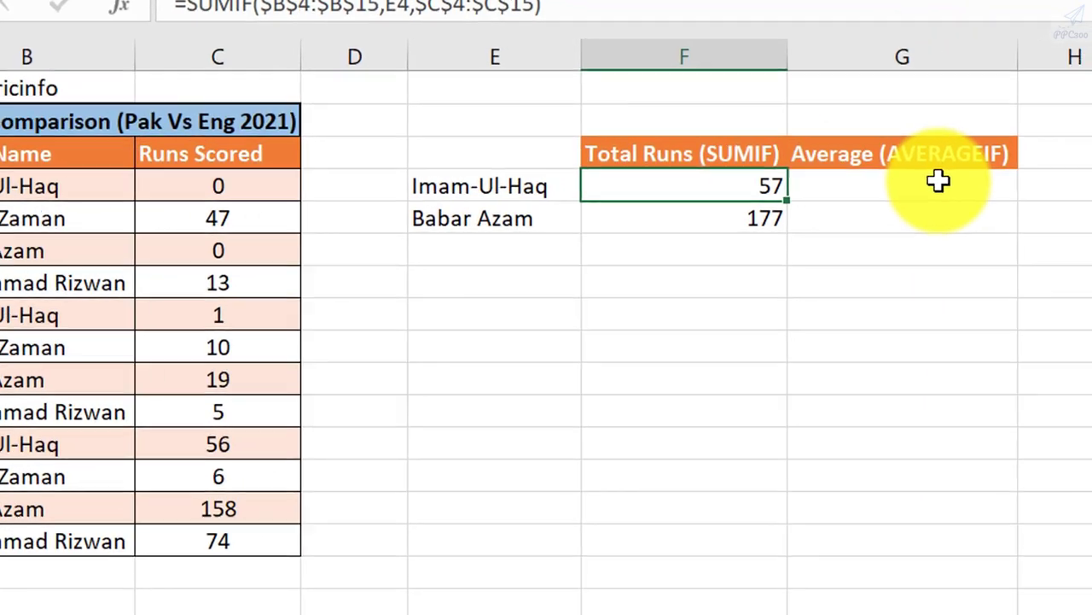
Start an AVERAGEIF formula in G4 and consult the help article on the function
{"action": "left_click", "coordinate": [972, 183]}
{"action": "type", "text": "="}
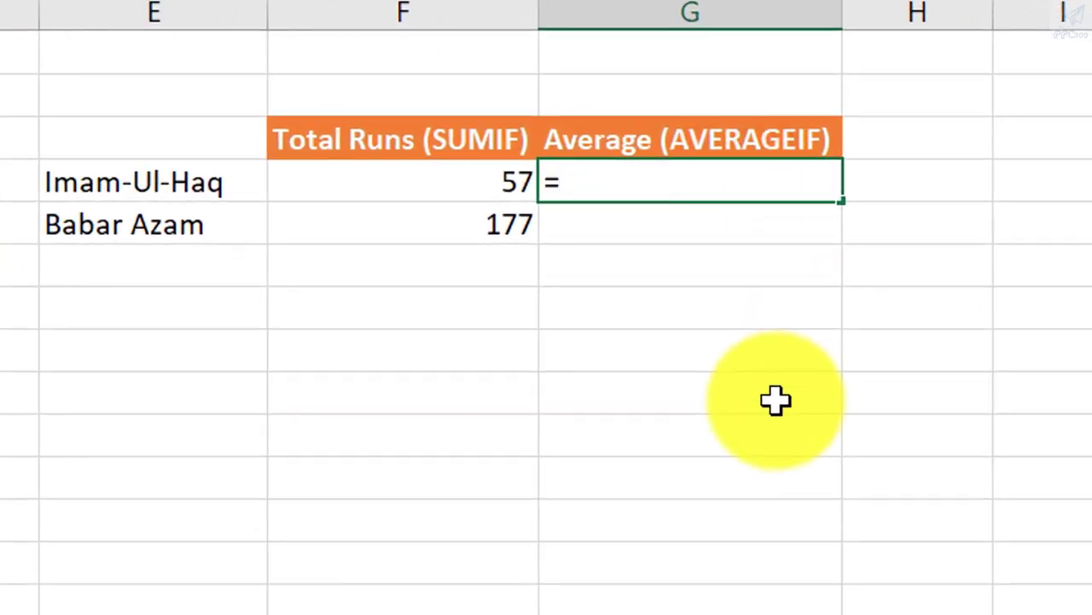
{"action": "type", "text": "average"}
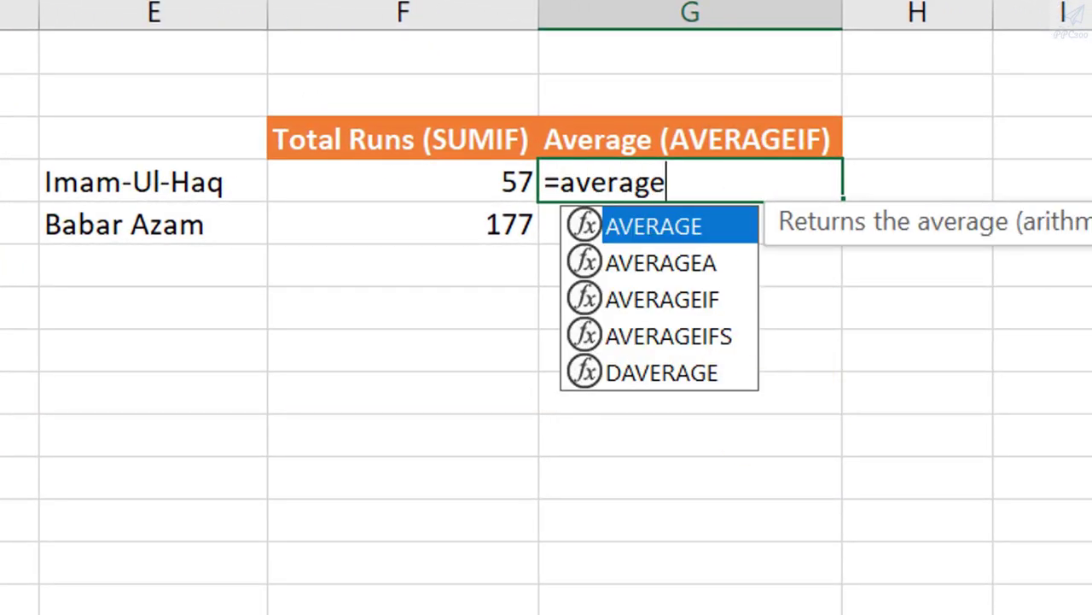
{"action": "type", "text": "if("}
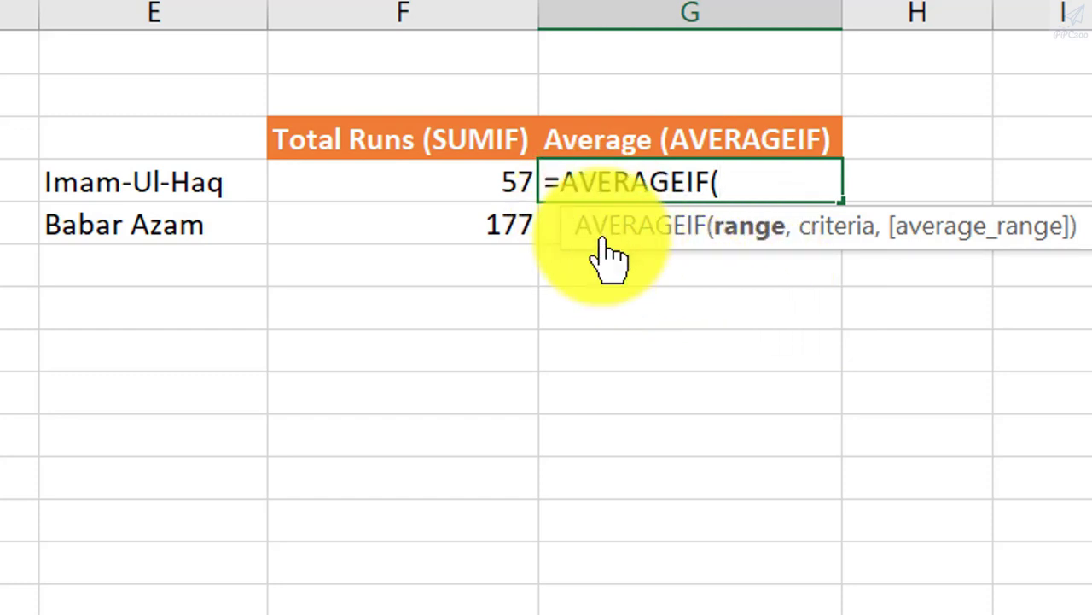
{"action": "left_click", "coordinate": [672, 229]}
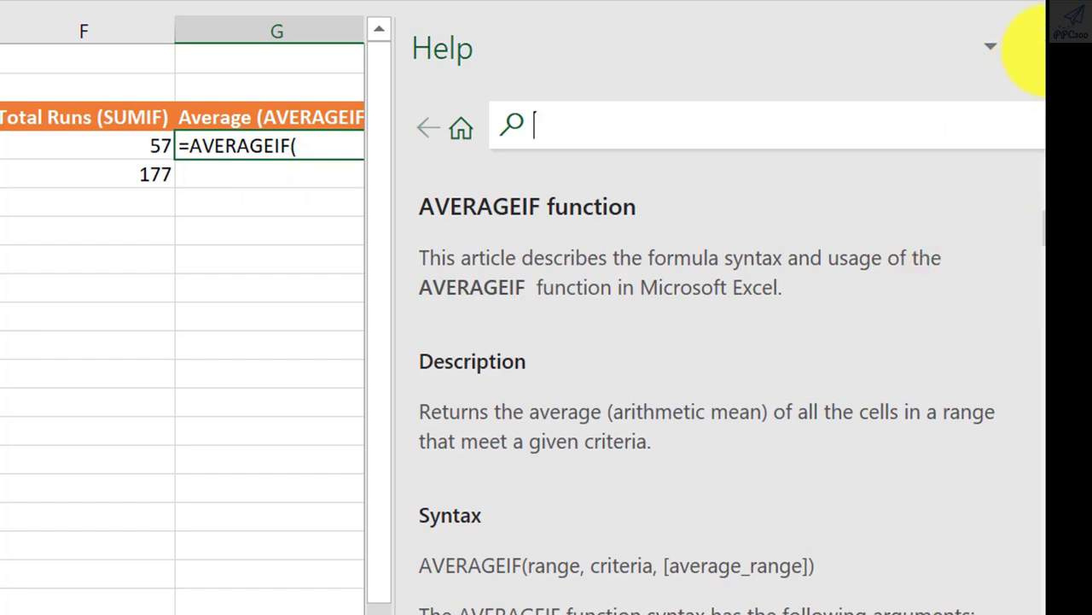
{"action": "left_click", "coordinate": [1033, 44]}
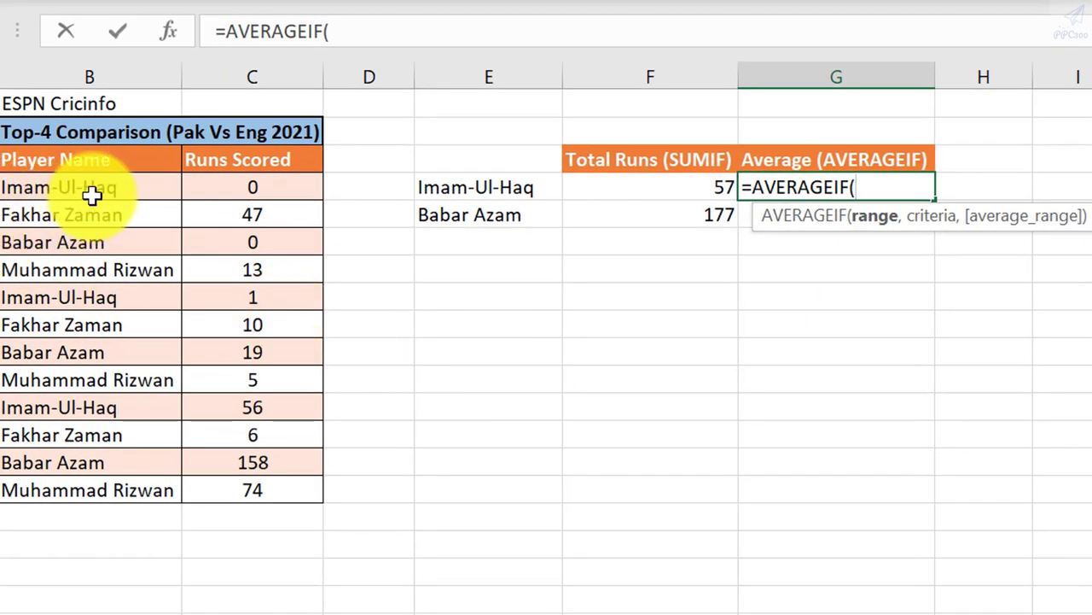
Complete the AVERAGEIF formula in G4 with range $B$4:$B$15, criteria E4 and average range $C$4:$C$15
{"action": "left_click_drag", "start_coordinate": [93, 194], "coordinate": [80, 489]}
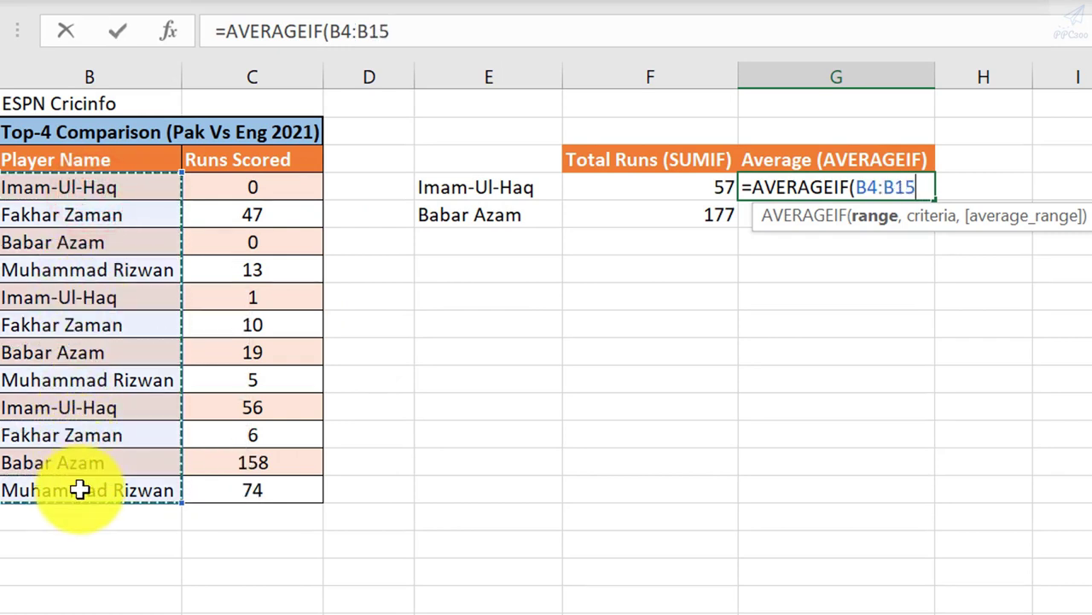
{"action": "key", "text": "F4"}
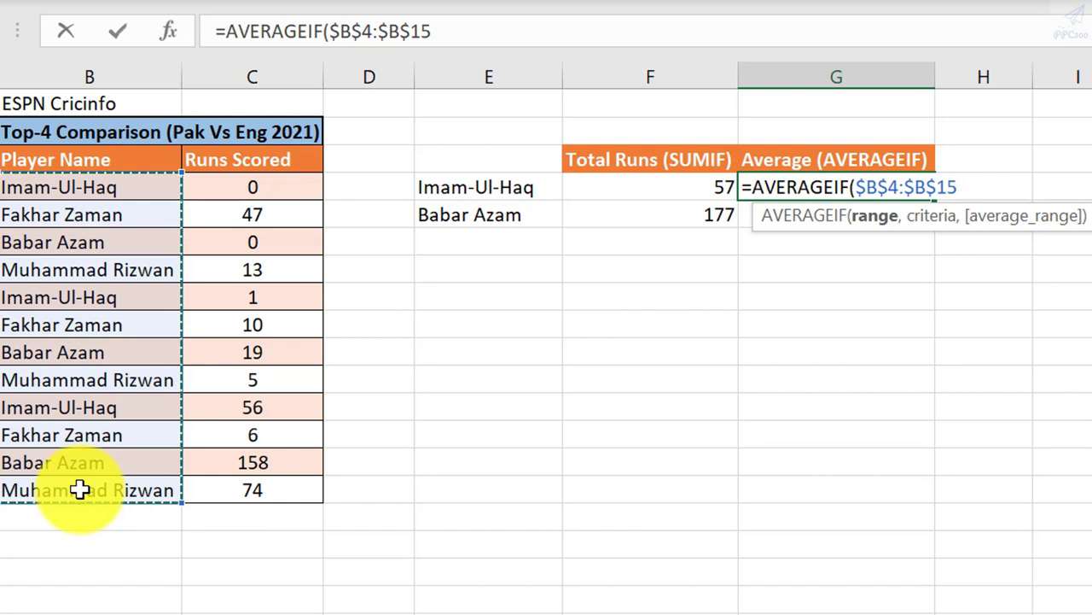
{"action": "type", "text": ","}
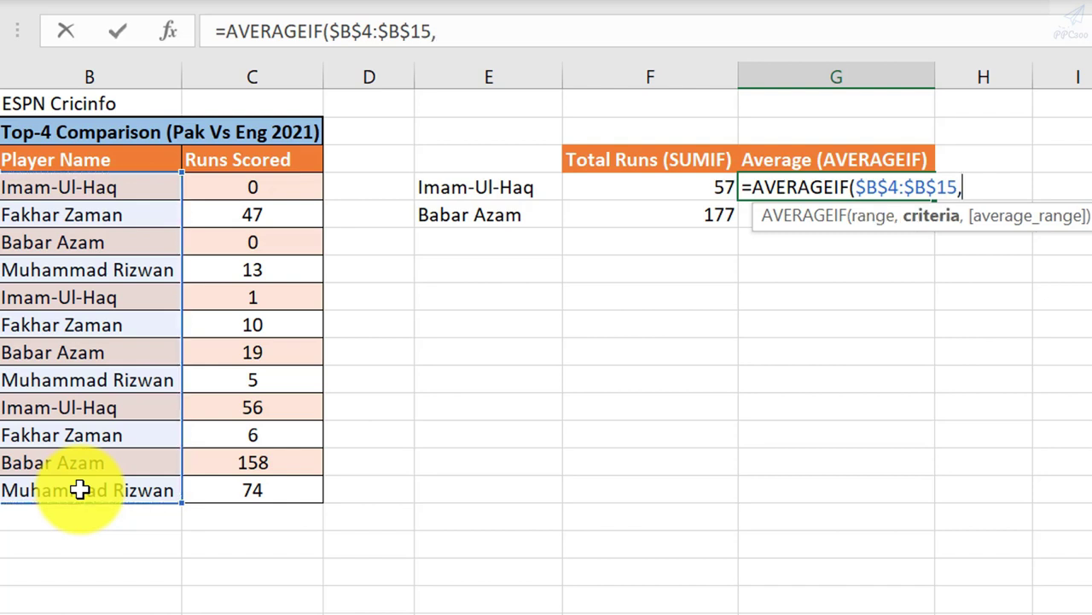
{"action": "left_click", "coordinate": [554, 178]}
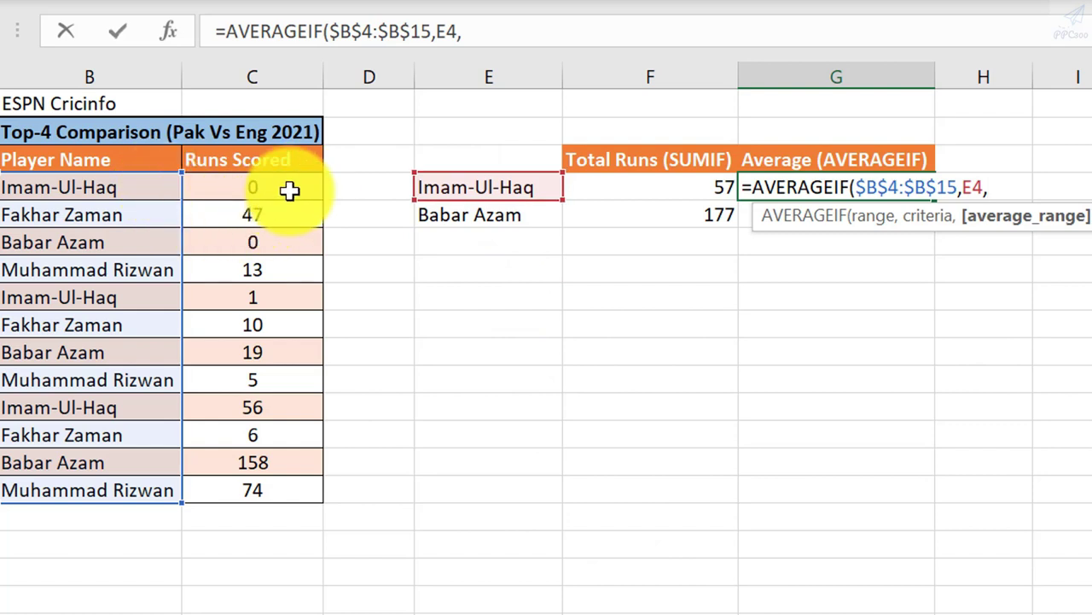
{"action": "left_click_drag", "start_coordinate": [284, 190], "coordinate": [277, 493]}
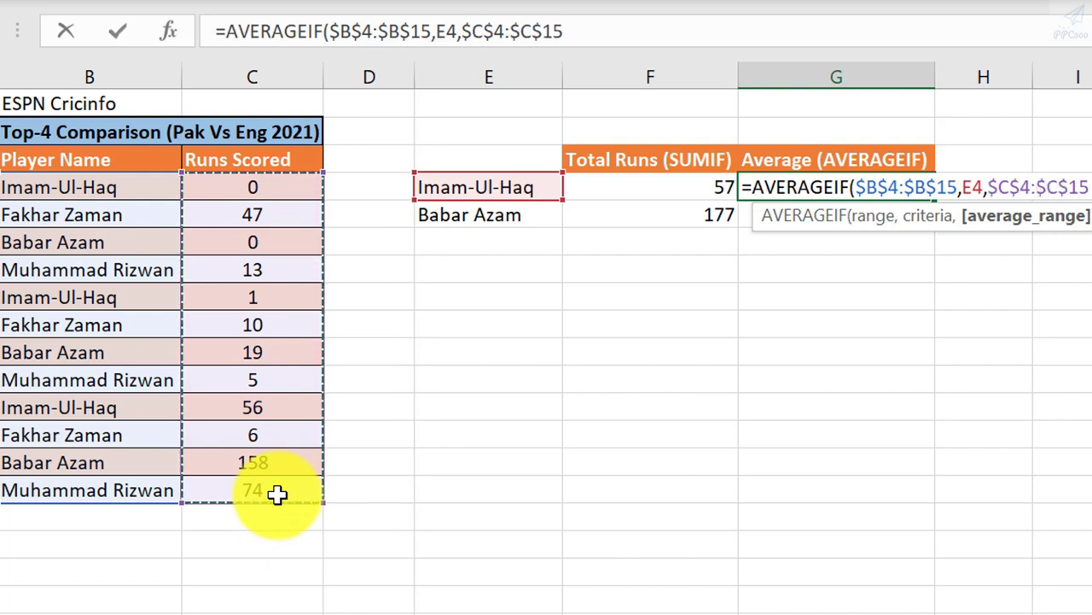
{"action": "key", "text": "Return"}
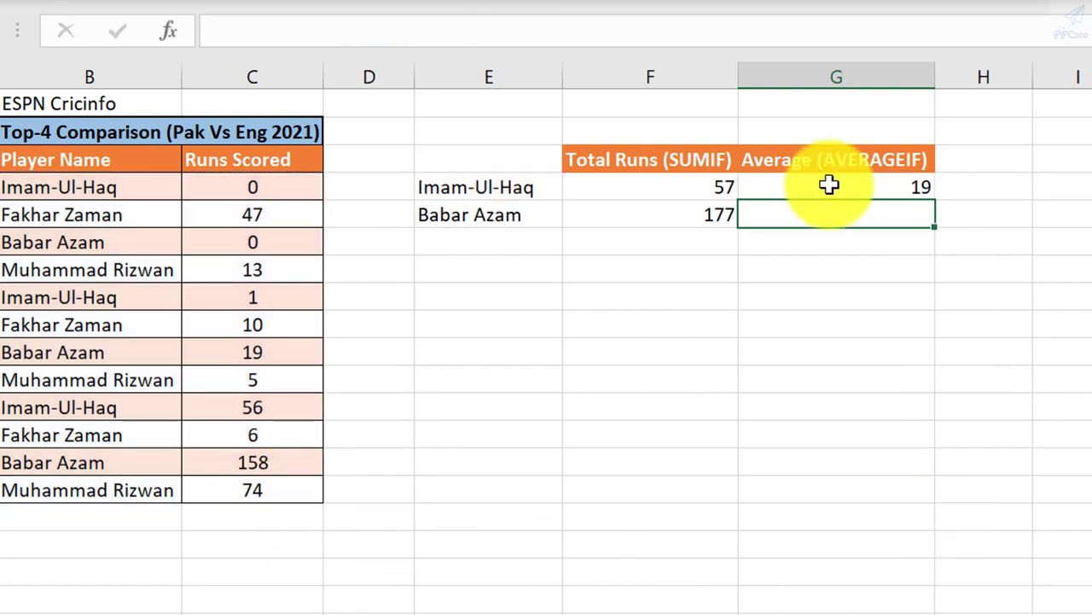
Fill the AVERAGEIF formula from G4 down to G5 and change the player name in E5 to Fakhar Zaman
{"action": "left_click", "coordinate": [894, 185]}
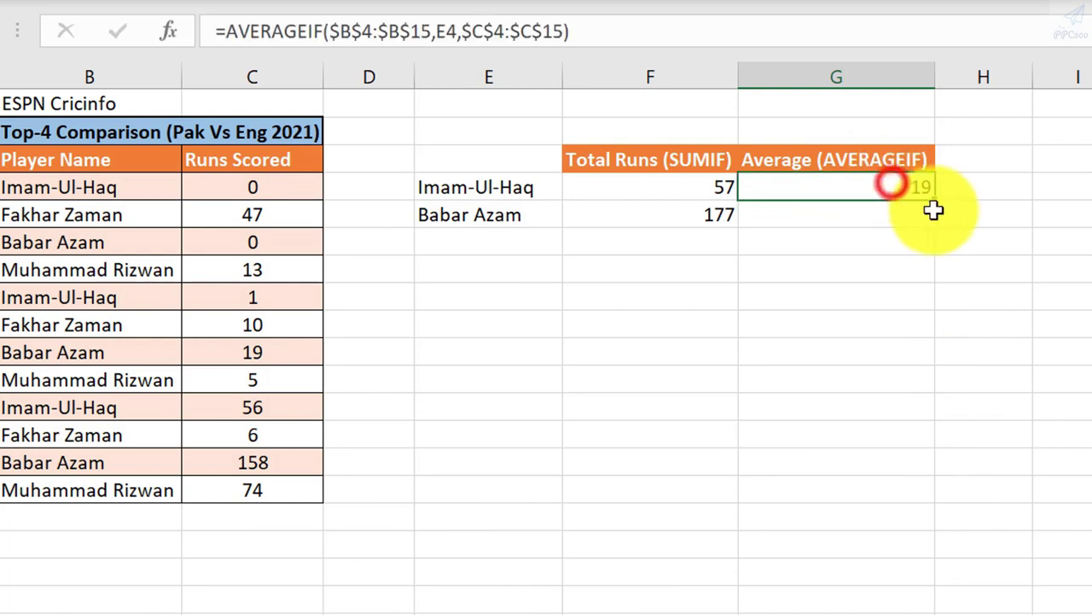
{"action": "left_click_drag", "start_coordinate": [934, 199], "coordinate": [930, 215]}
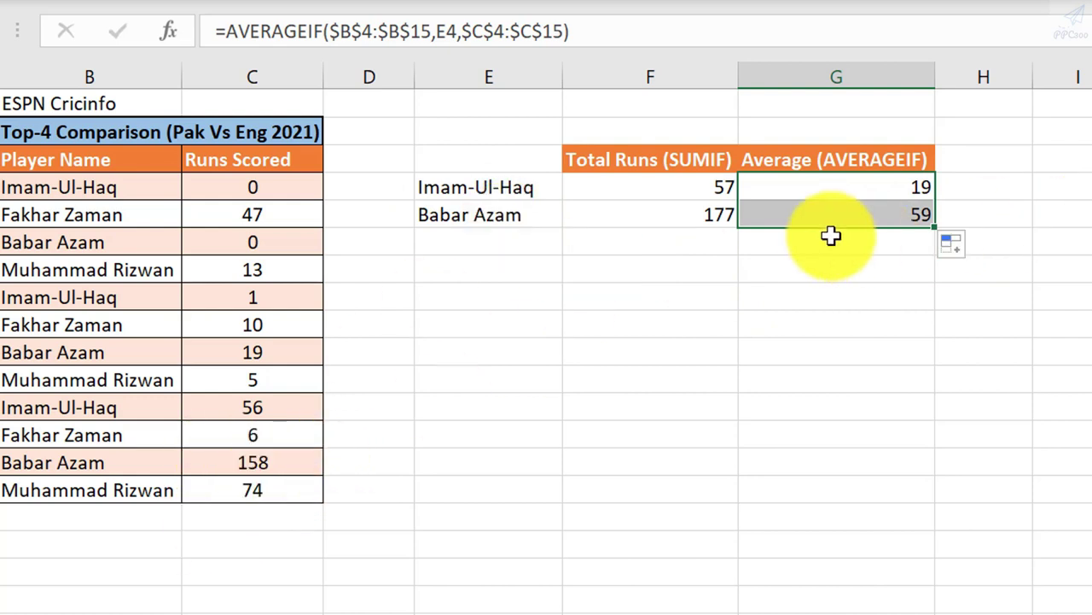
{"action": "left_click", "coordinate": [523, 221]}
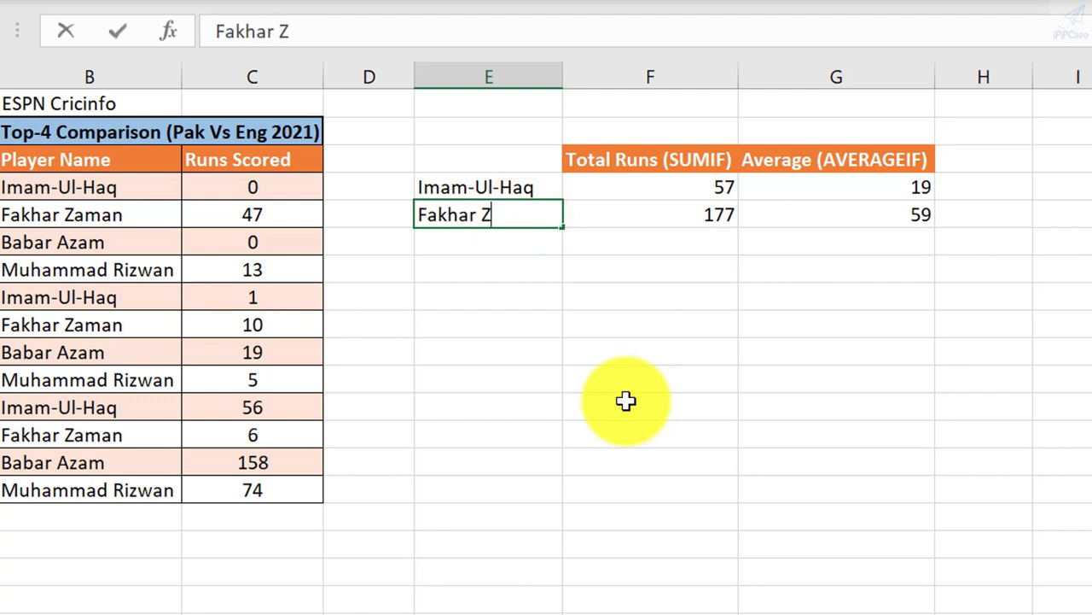
{"action": "key", "text": "Return"}
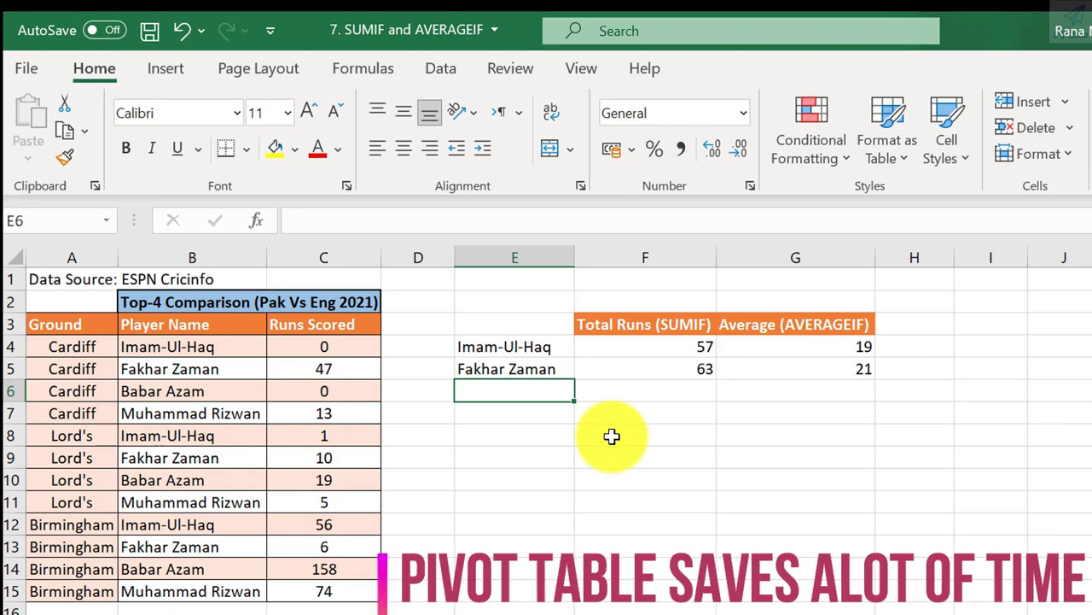
Create a PivotTable on a new worksheet from the source range $A$3:$C$15
{"action": "left_click", "coordinate": [77, 360]}
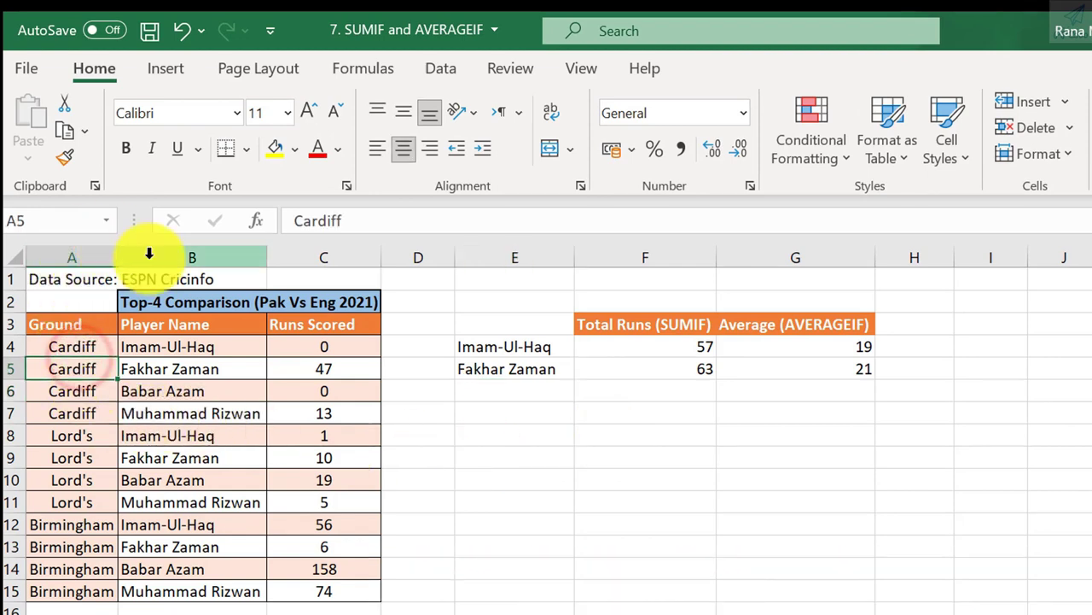
{"action": "left_click", "coordinate": [184, 73]}
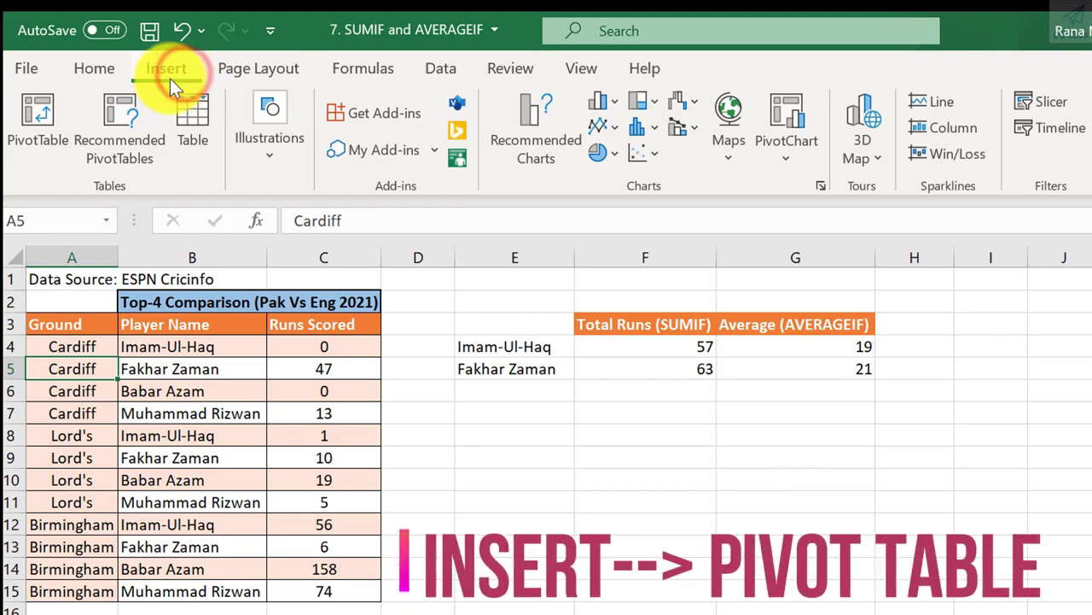
{"action": "left_click", "coordinate": [56, 116]}
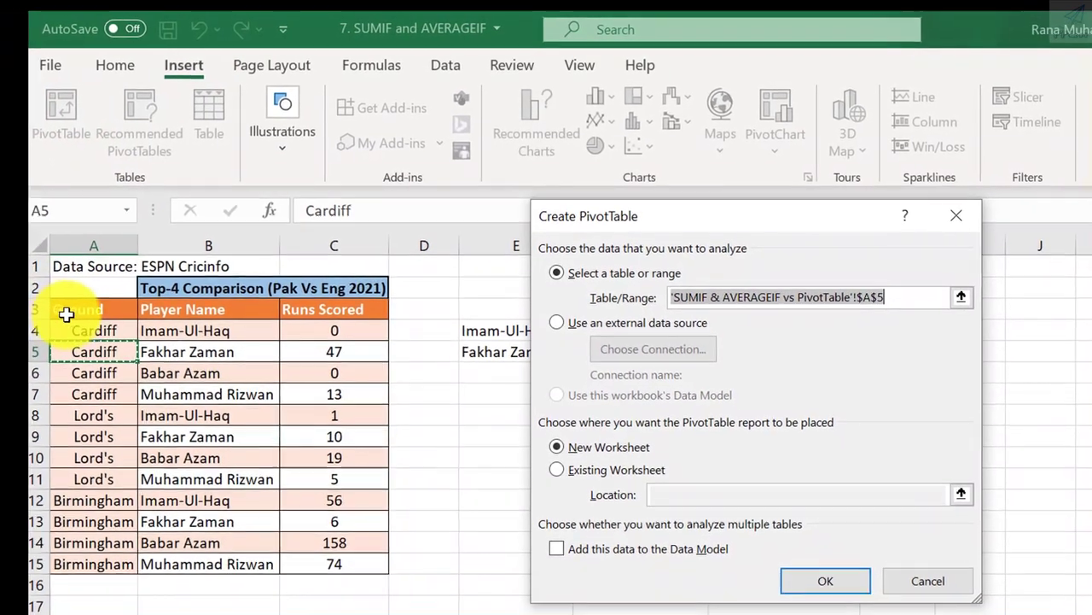
{"action": "left_click_drag", "start_coordinate": [67, 314], "coordinate": [303, 560]}
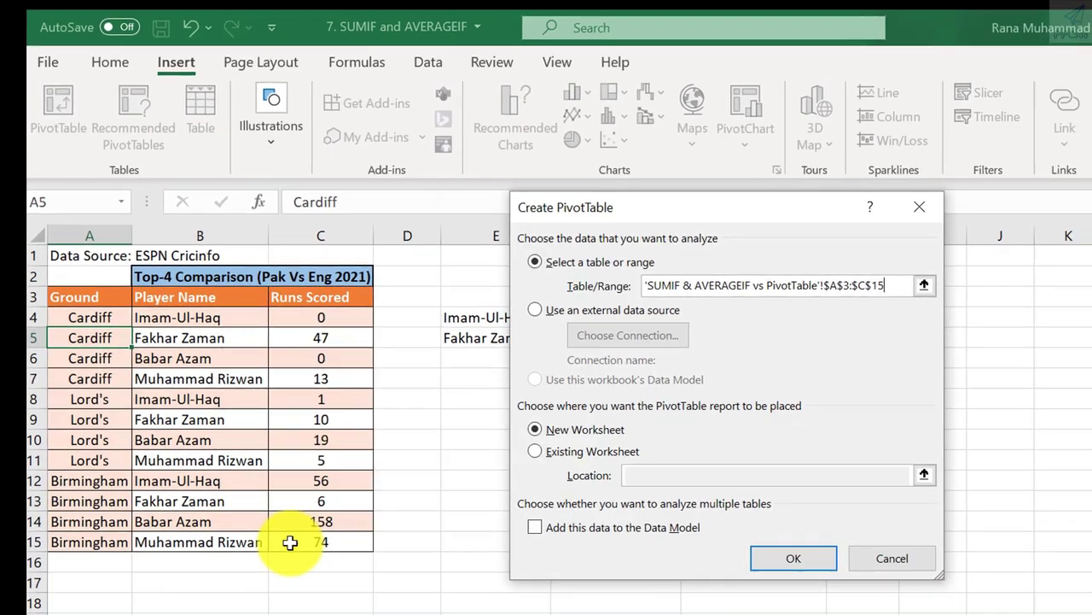
{"action": "key", "text": "Return"}
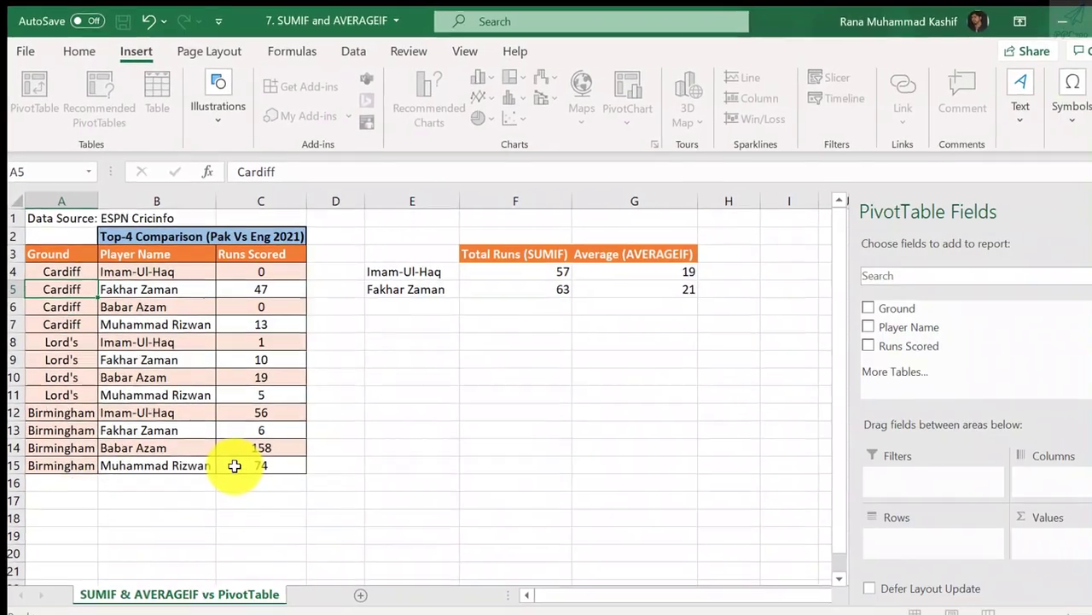
Enable the Classic PivotTable layout in the display options of the new PivotTable
{"action": "left_click", "coordinate": [132, 348]}
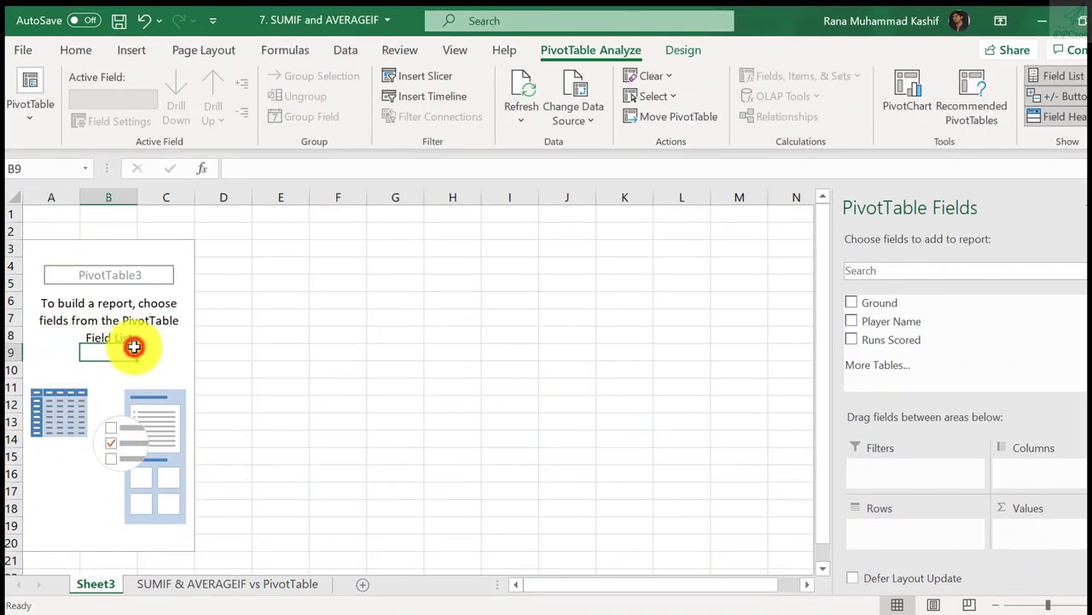
{"action": "right_click", "coordinate": [134, 346]}
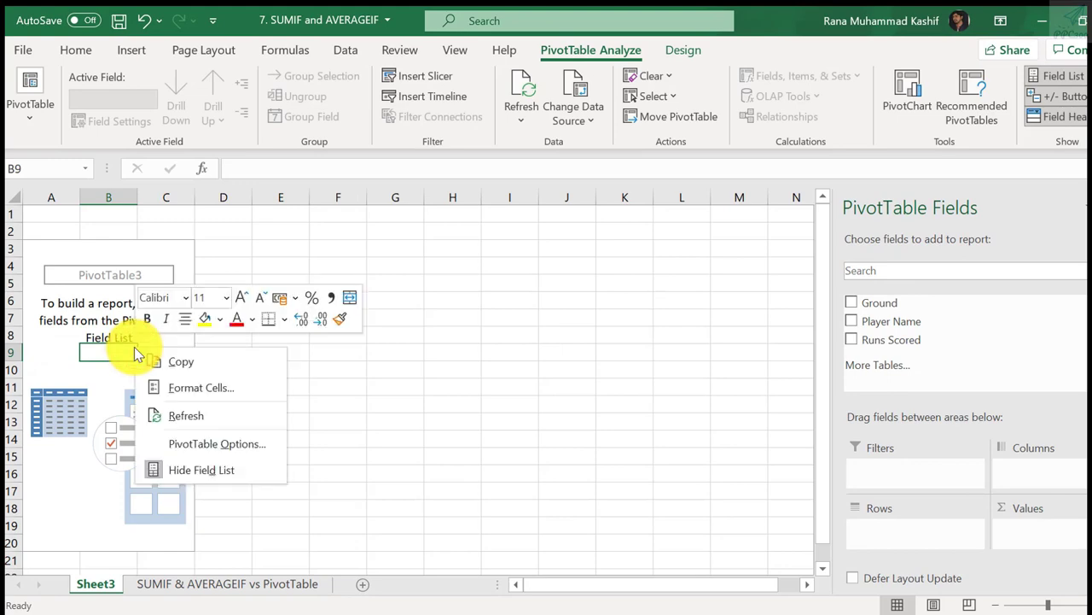
{"action": "left_click", "coordinate": [193, 449]}
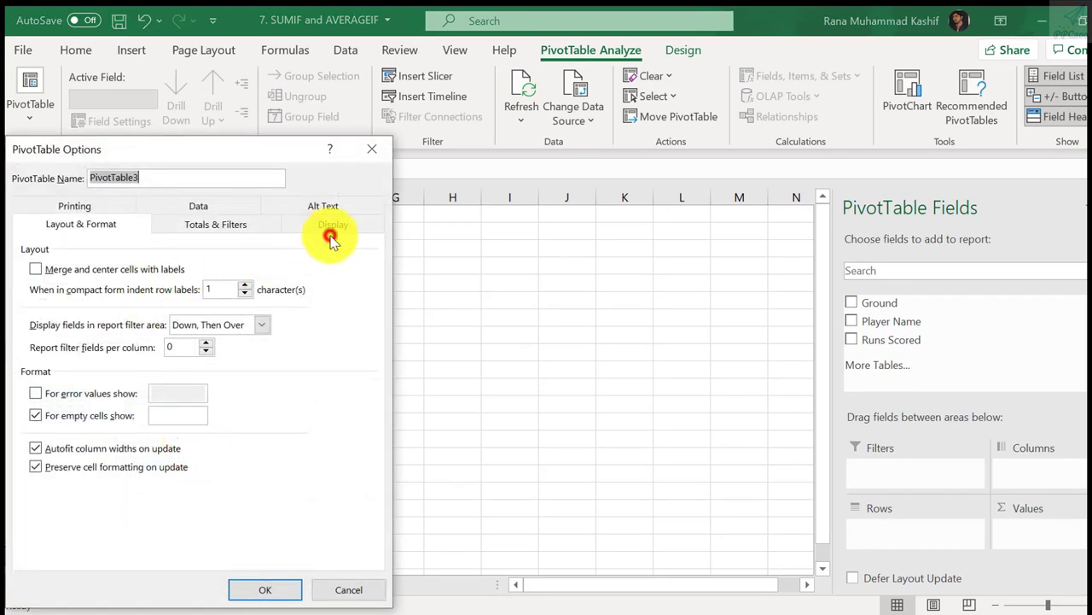
{"action": "left_click", "coordinate": [342, 229]}
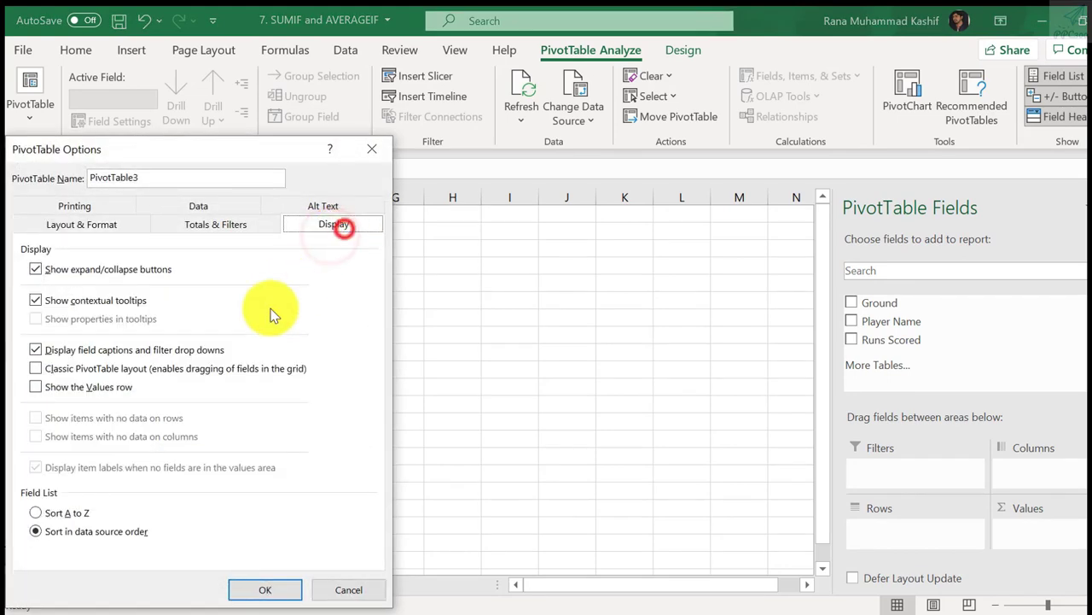
{"action": "left_click", "coordinate": [262, 367]}
{"action": "left_click", "coordinate": [288, 590]}
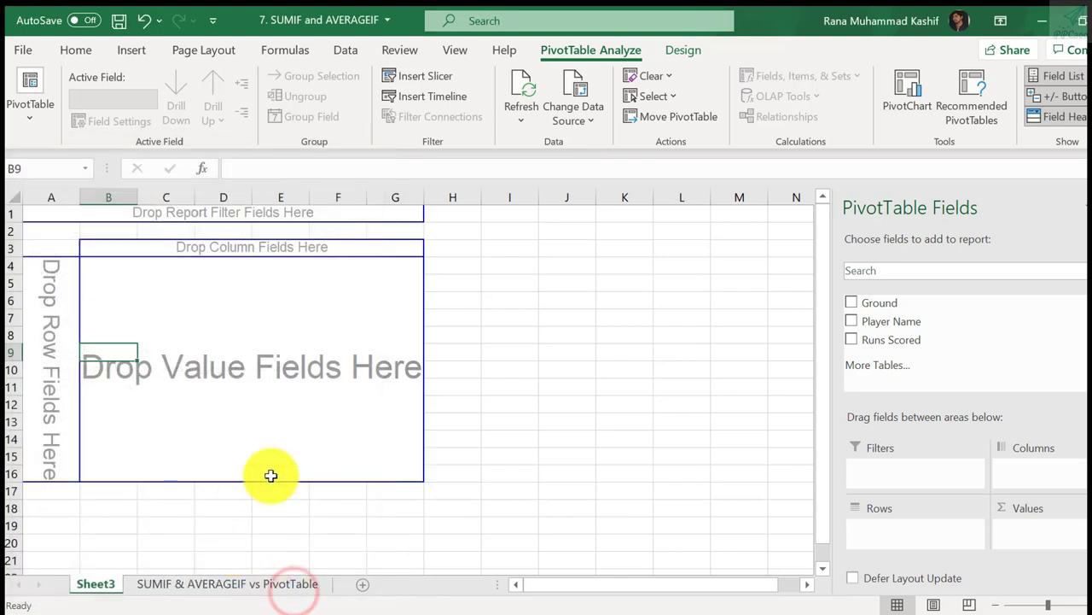
Add Player Name as the row field and Runs Scored as the value field, and compare the totals with the SUMIF sheet
{"action": "left_click_drag", "start_coordinate": [921, 317], "coordinate": [661, 311]}
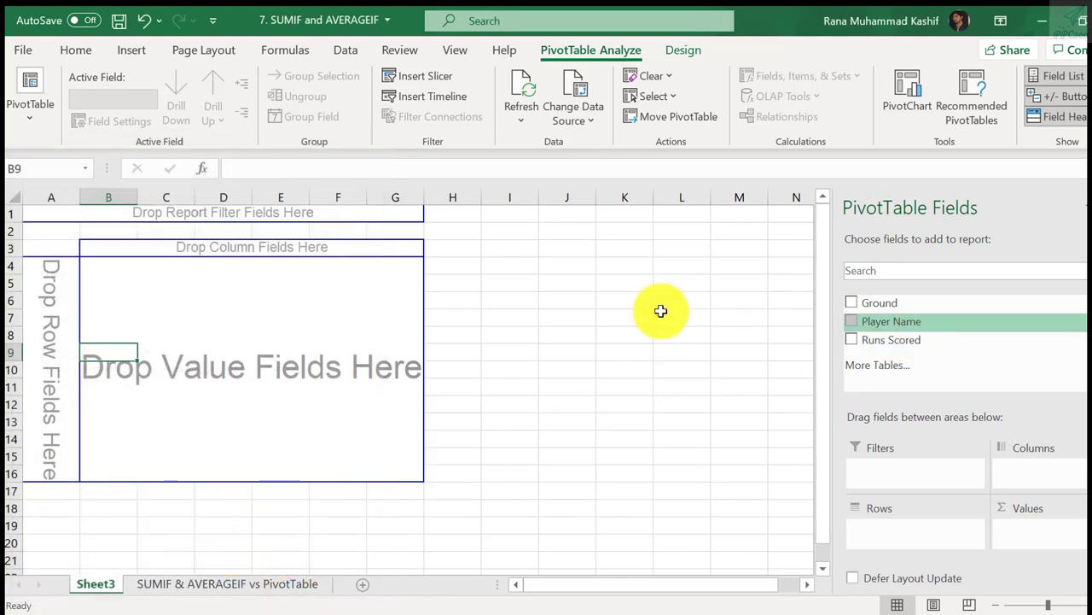
{"action": "left_click", "coordinate": [246, 593]}
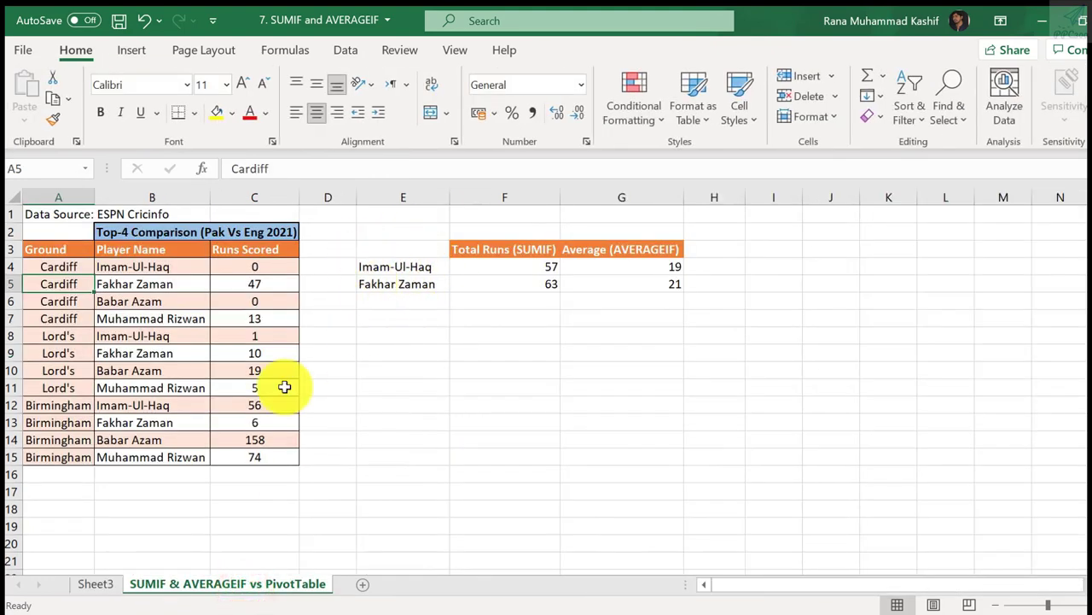
{"action": "left_click", "coordinate": [90, 584]}
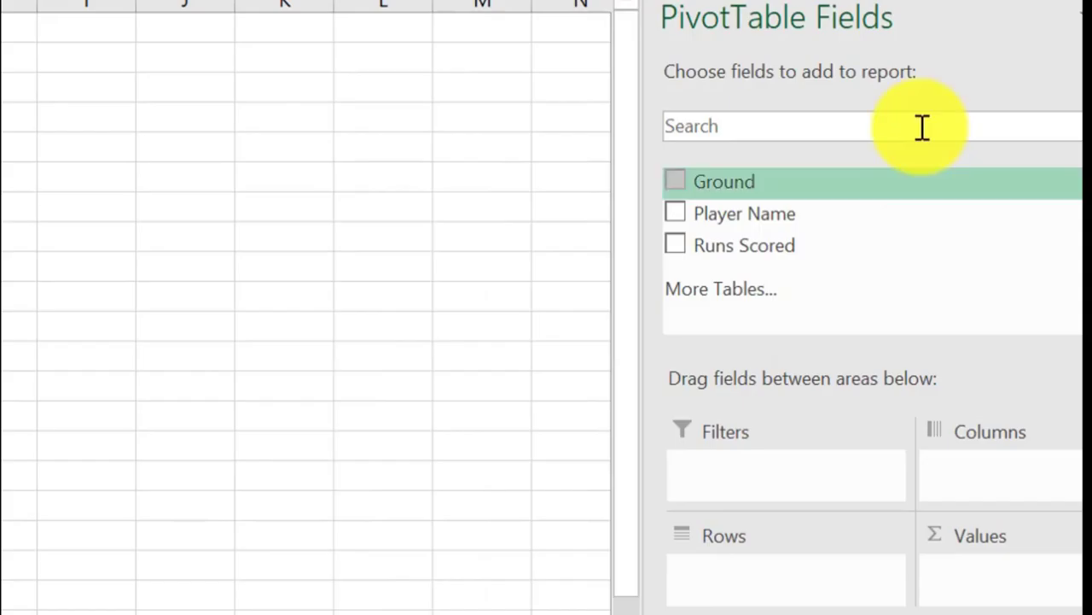
{"action": "left_click_drag", "start_coordinate": [914, 303], "coordinate": [930, 397]}
{"action": "left_click_drag", "start_coordinate": [845, 384], "coordinate": [805, 586]}
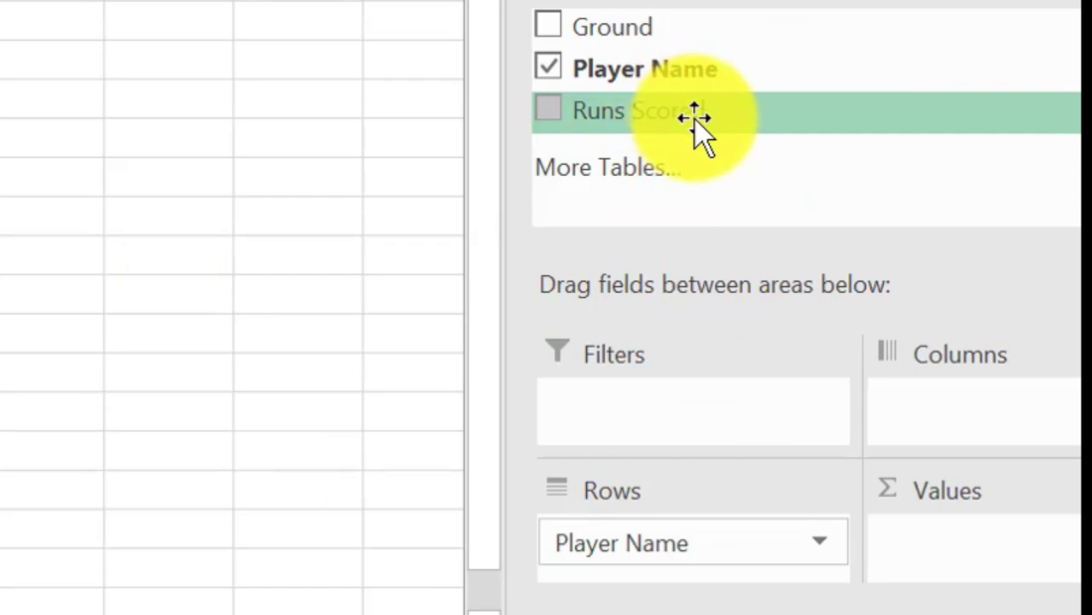
{"action": "left_click_drag", "start_coordinate": [916, 343], "coordinate": [981, 429]}
{"action": "left_click_drag", "start_coordinate": [839, 309], "coordinate": [980, 548]}
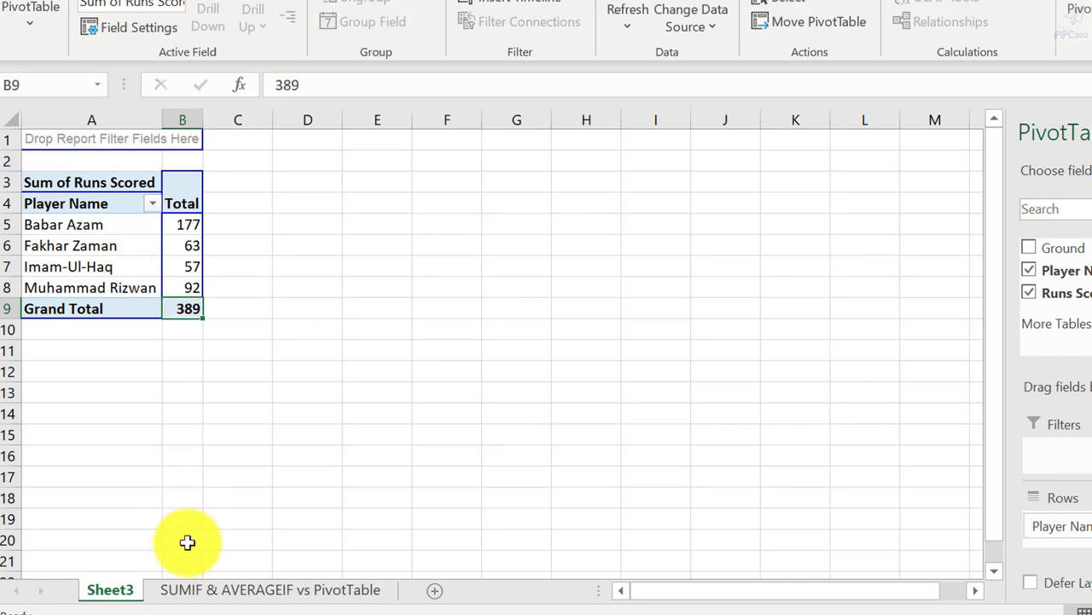
{"action": "left_click", "coordinate": [215, 590]}
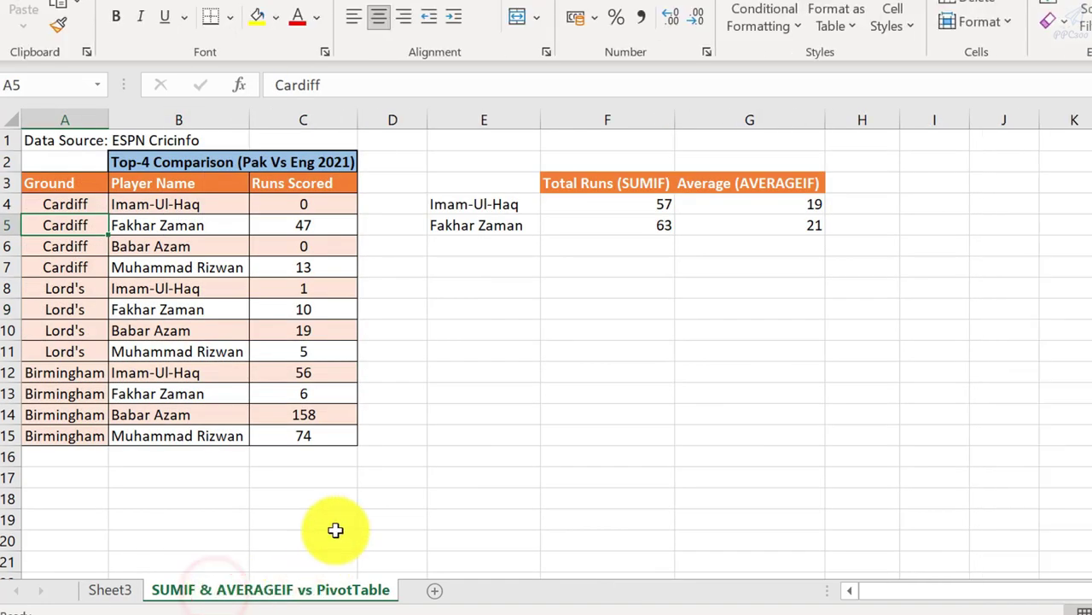
{"action": "left_click", "coordinate": [118, 594]}
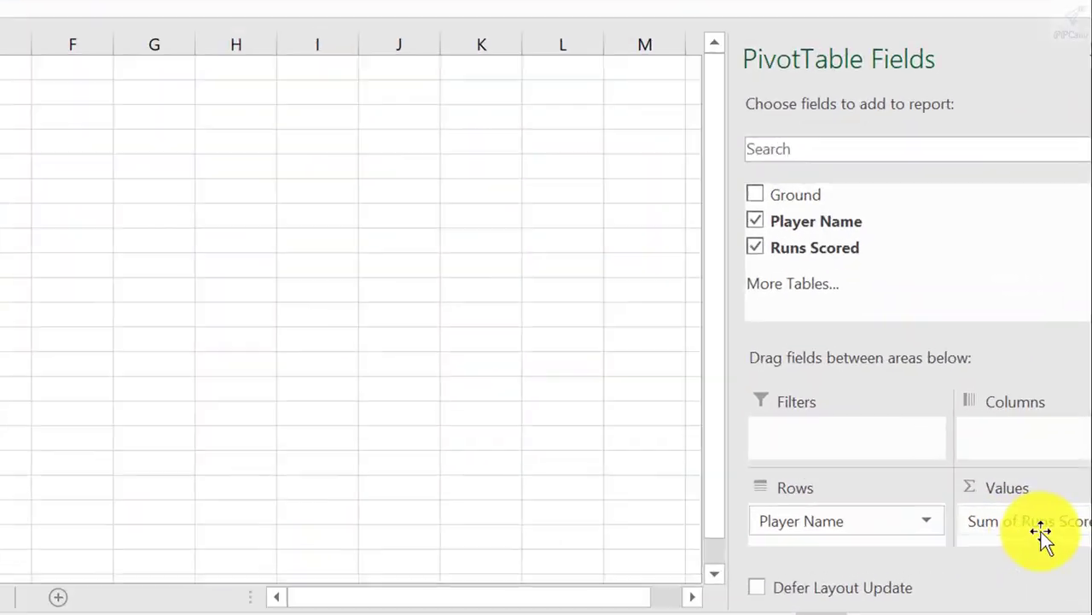
Change the Runs Scored value field to be summarized by Average instead of Sum
{"action": "left_click", "coordinate": [1035, 527]}
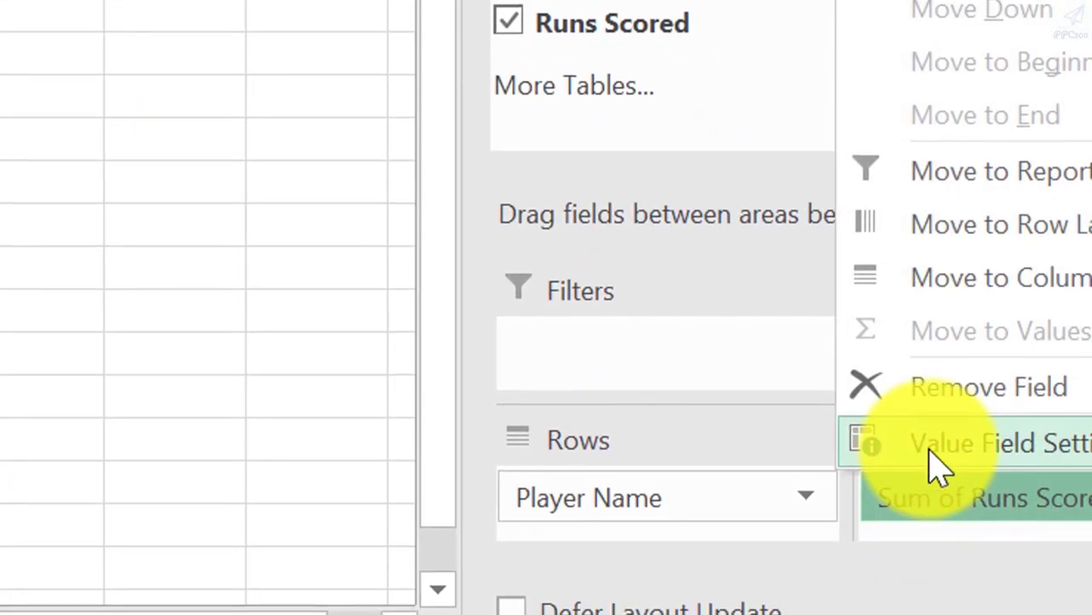
{"action": "left_click", "coordinate": [956, 461]}
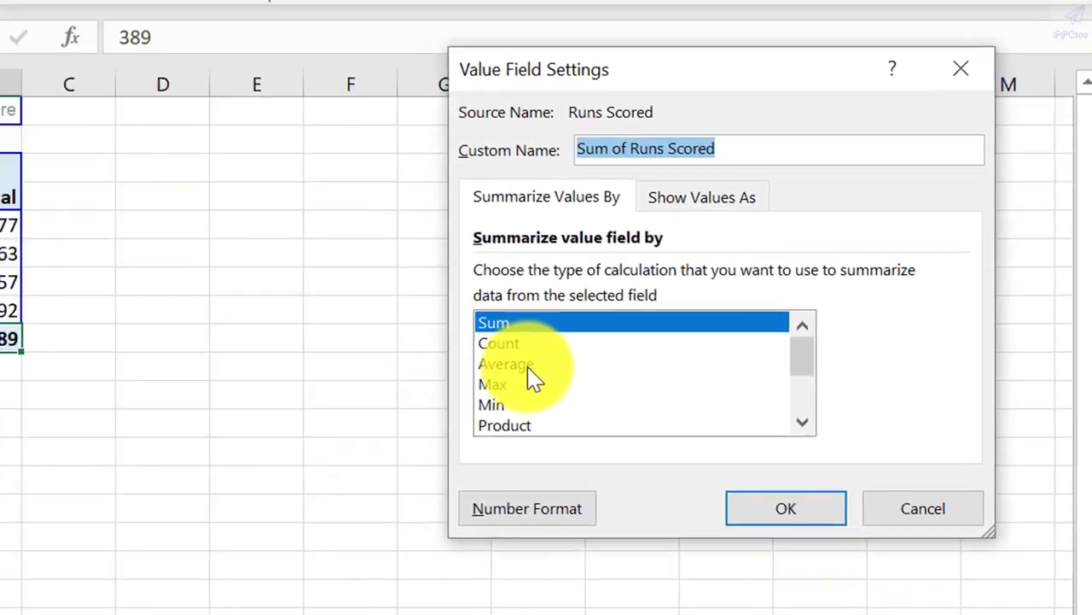
{"action": "left_click", "coordinate": [228, 333]}
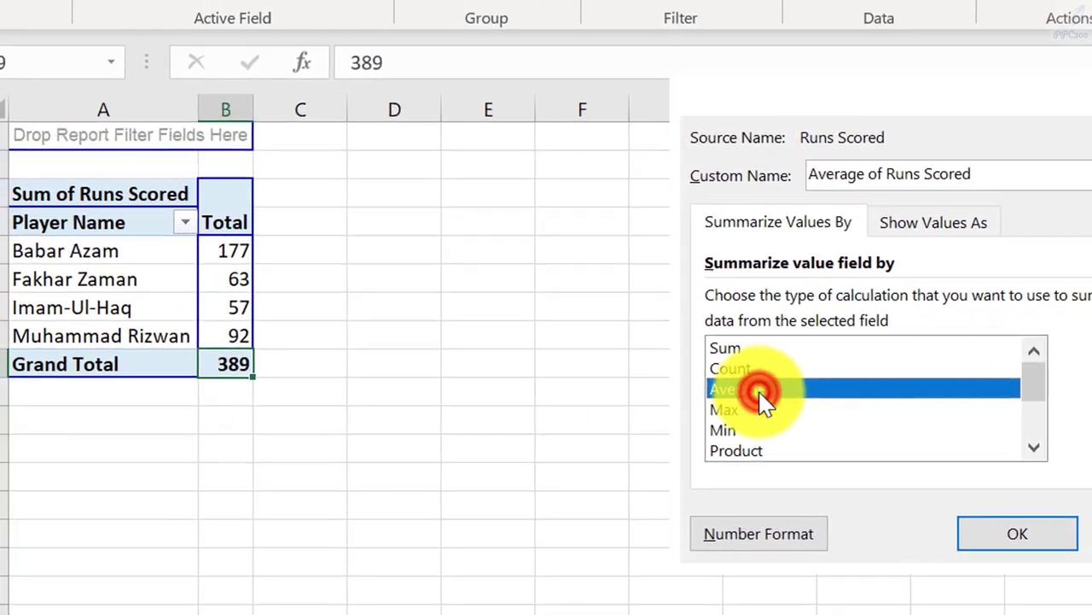
{"action": "left_click", "coordinate": [762, 400]}
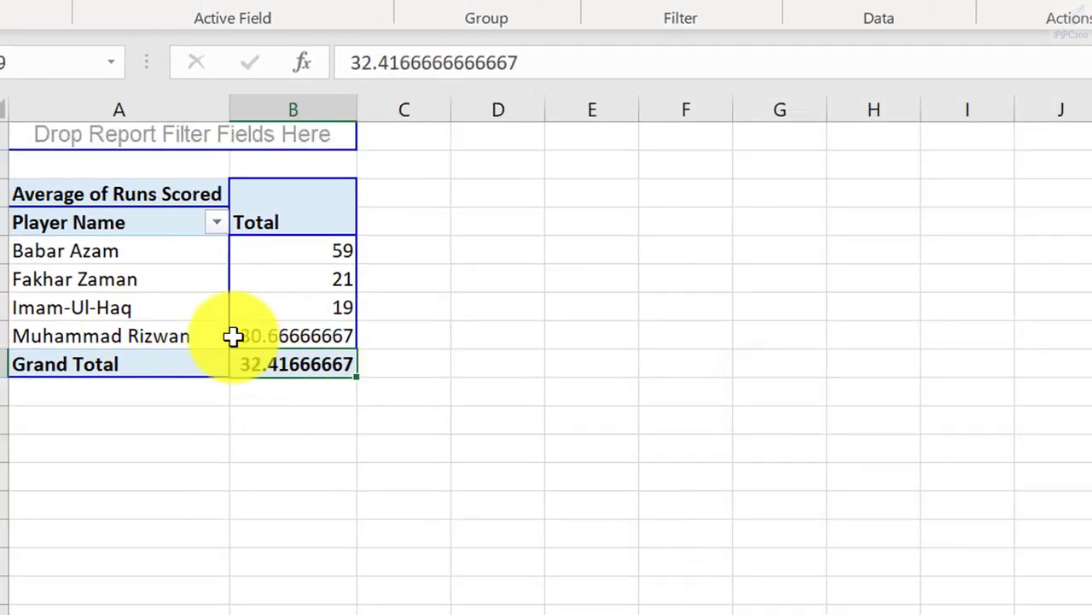
Format the PivotTable's average values, including the grand total, as Number with 1 decimal place
{"action": "mouse_move", "coordinate": [321, 357]}
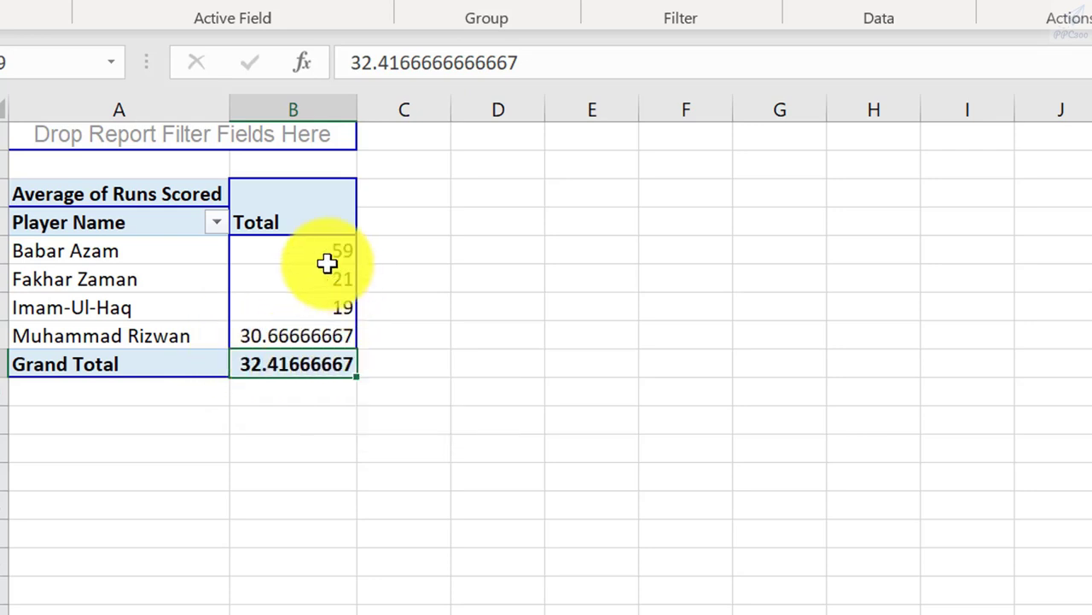
{"action": "mouse_move", "coordinate": [310, 294]}
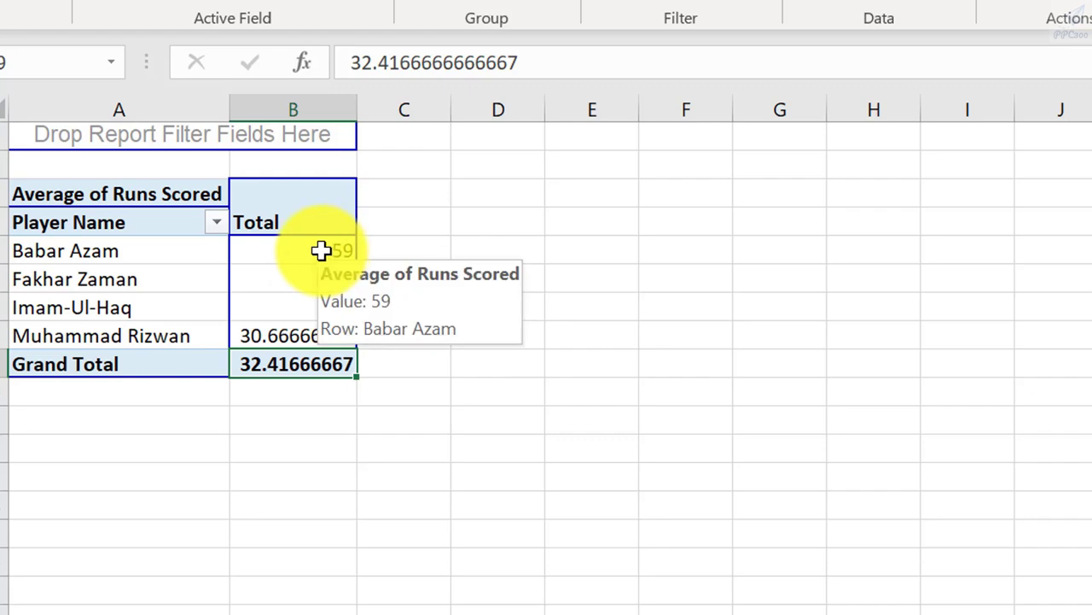
{"action": "left_click_drag", "start_coordinate": [321, 248], "coordinate": [299, 386]}
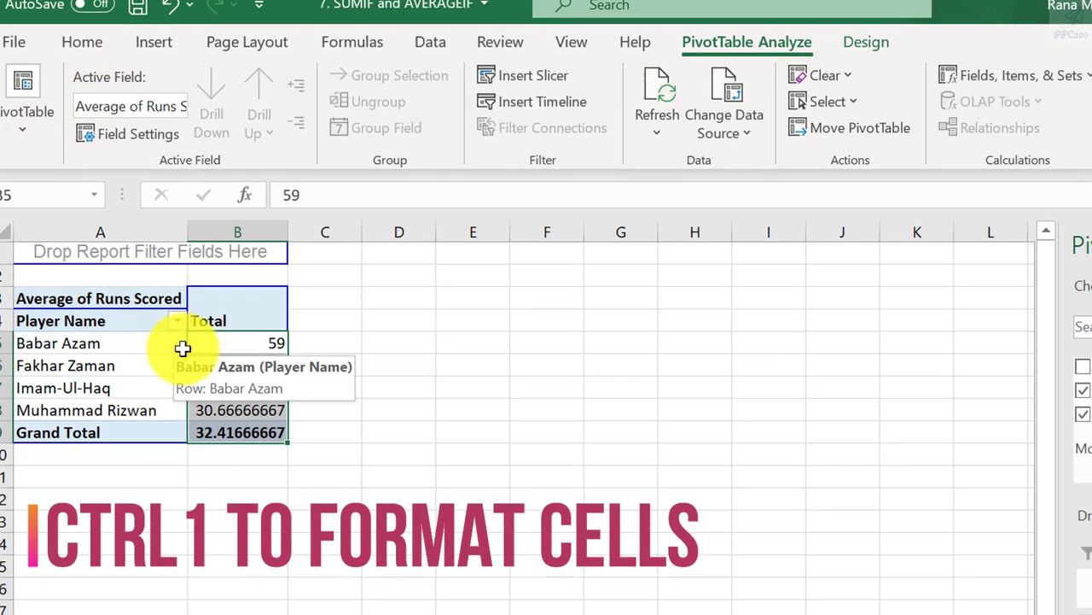
{"action": "key", "text": "ctrl+1"}
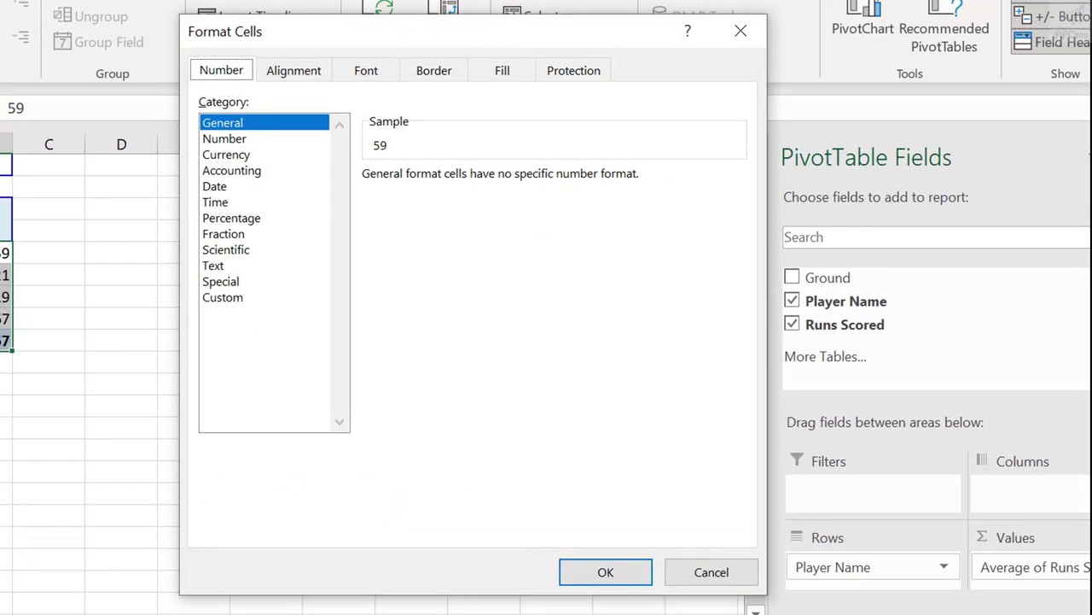
{"action": "left_click", "coordinate": [237, 139]}
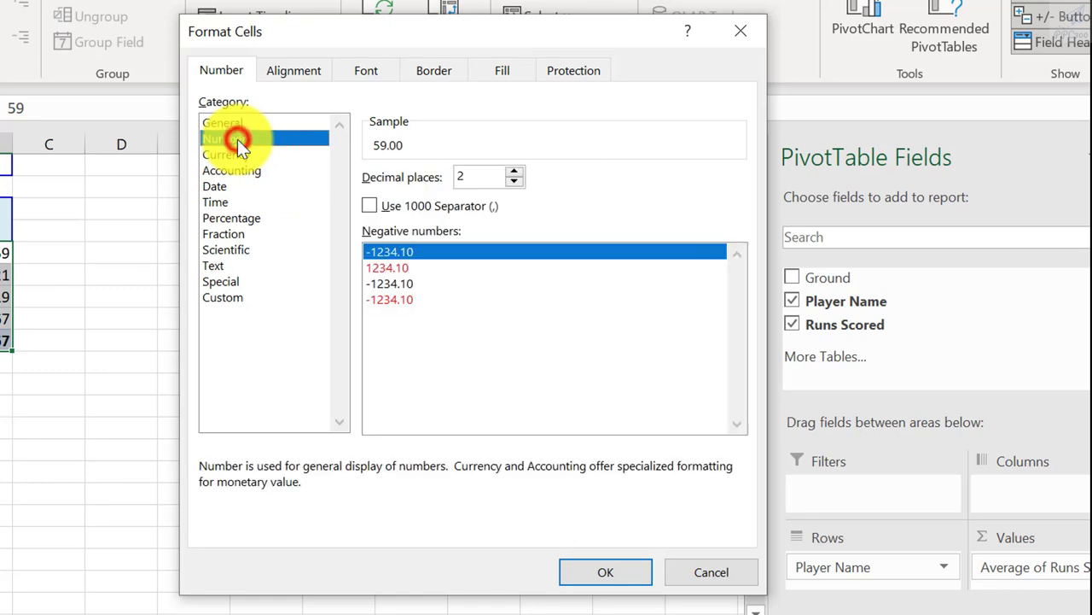
{"action": "left_click", "coordinate": [514, 182]}
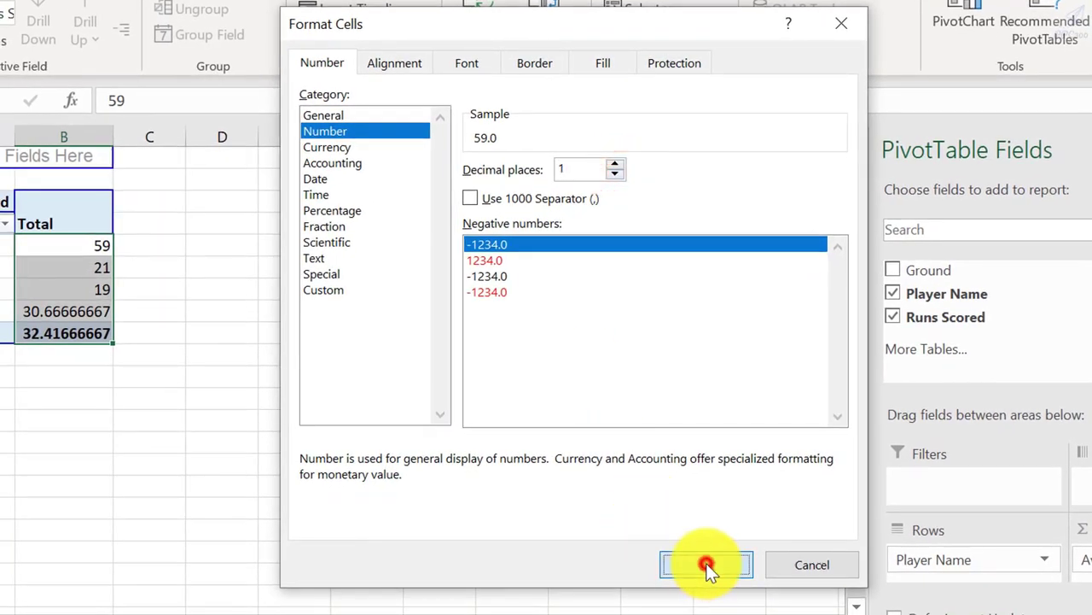
{"action": "left_click", "coordinate": [707, 566]}
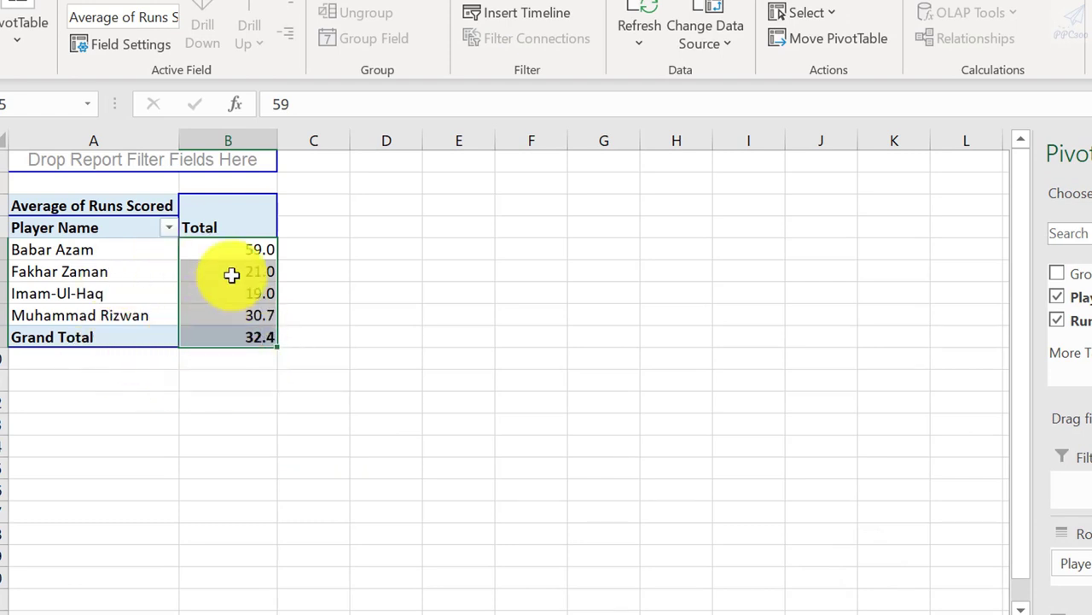
Add Ground as the outer row field before Player Name in the PivotTable
{"action": "left_click", "coordinate": [243, 350]}
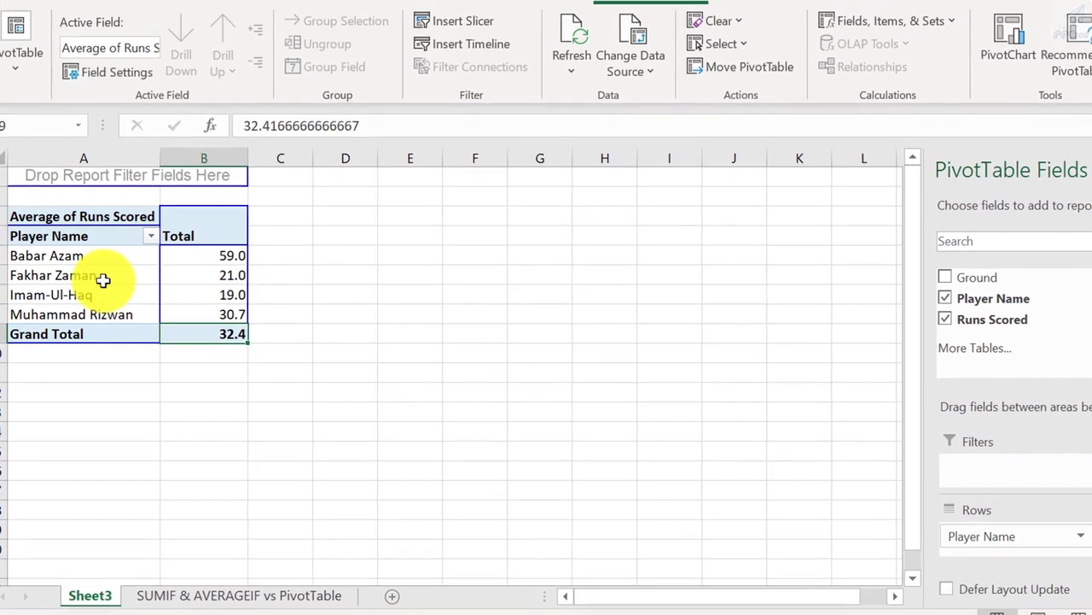
{"action": "left_click", "coordinate": [116, 278]}
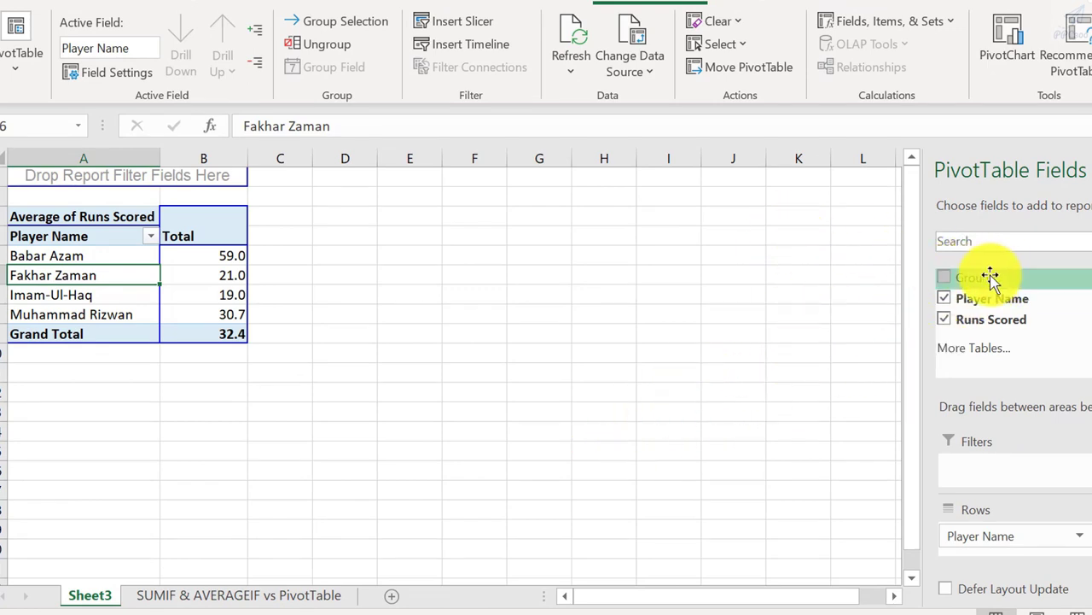
{"action": "mouse_move", "coordinate": [986, 274]}
{"action": "left_mouse_down"}
{"action": "mouse_move", "coordinate": [175, 303]}
{"action": "mouse_move", "coordinate": [41, 274]}
{"action": "mouse_move", "coordinate": [17, 280]}
{"action": "mouse_move", "coordinate": [21, 265]}
{"action": "left_mouse_up"}
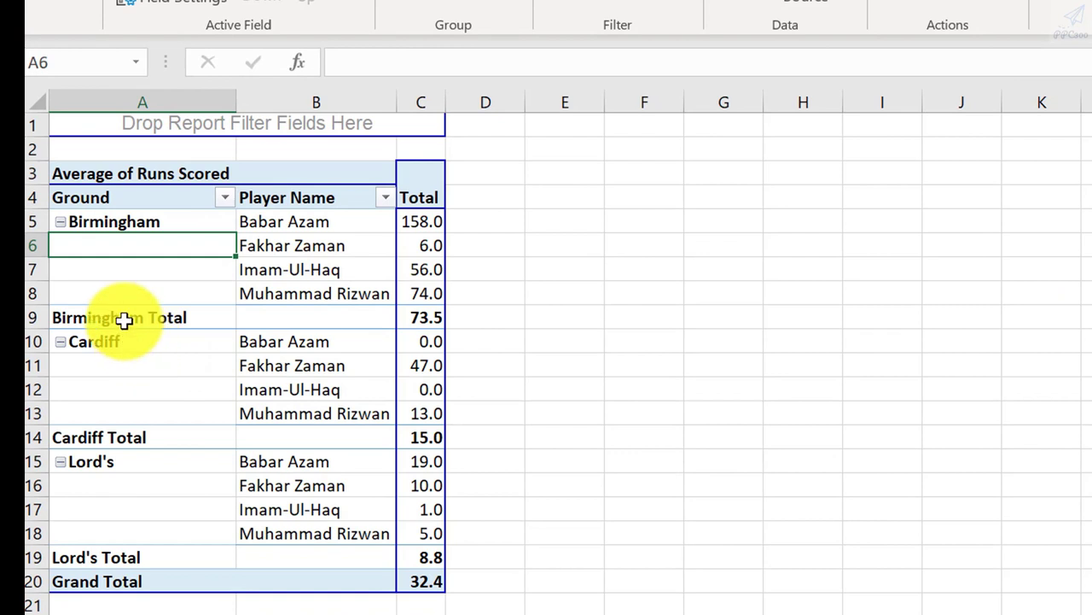